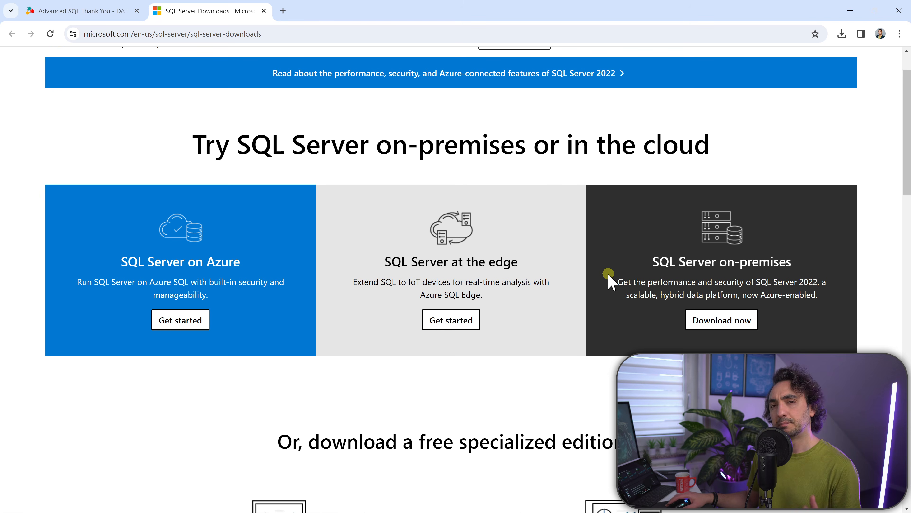
Download the free SQL Server 2022 Express edition installer and run SQL2022-SSEI-Expr.exe
scroll(537, 278, down, 8)
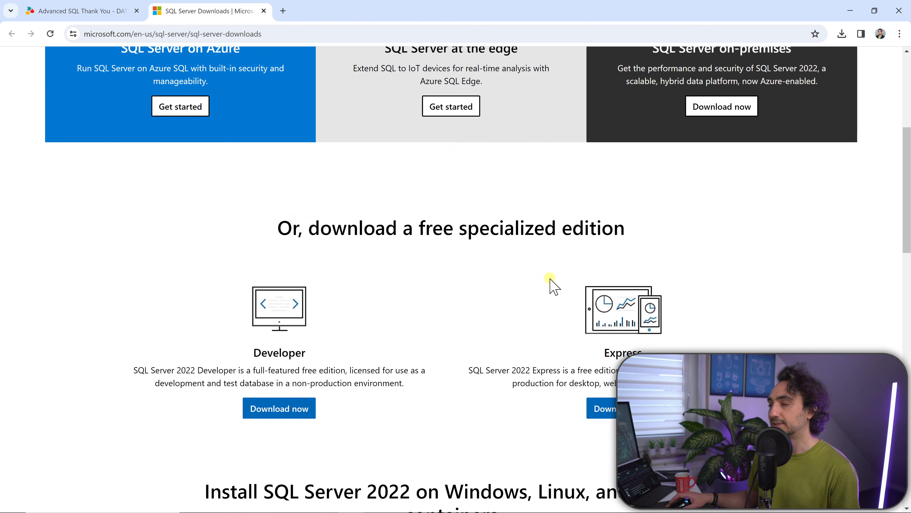
scroll(358, 251, down, 1)
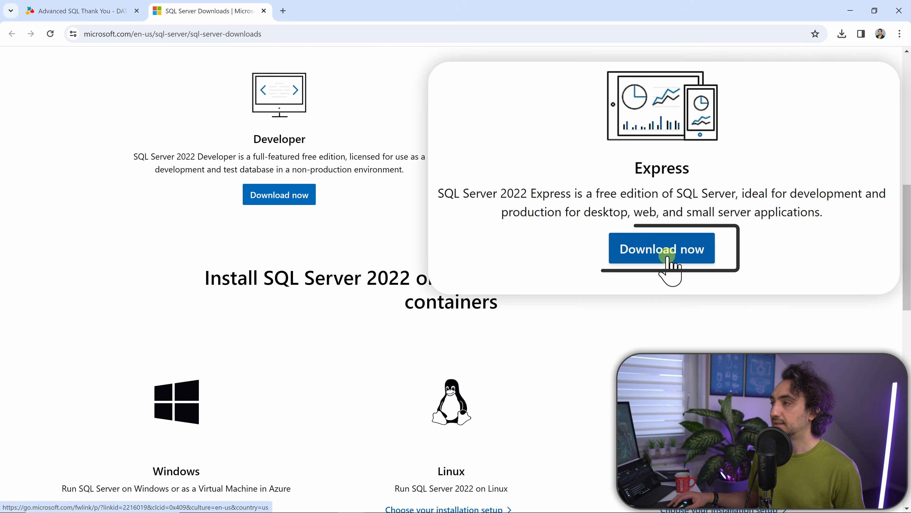
click(627, 199)
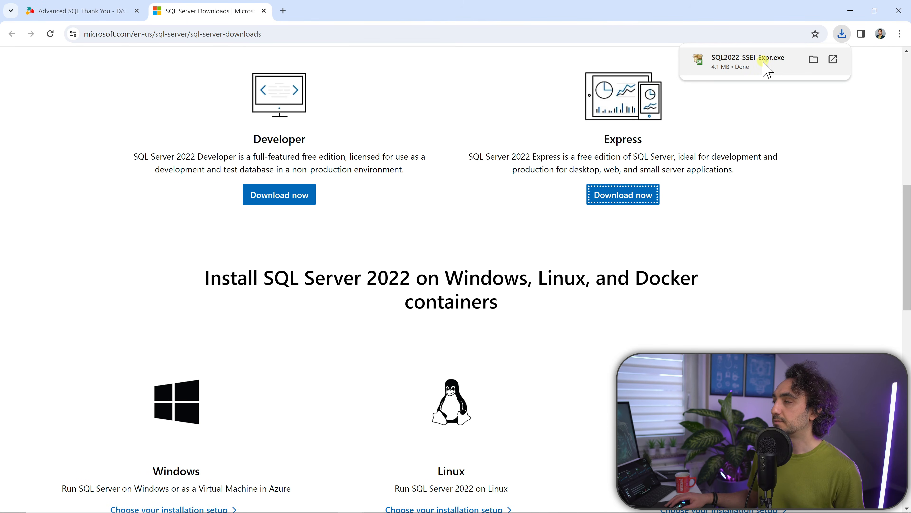
click(764, 62)
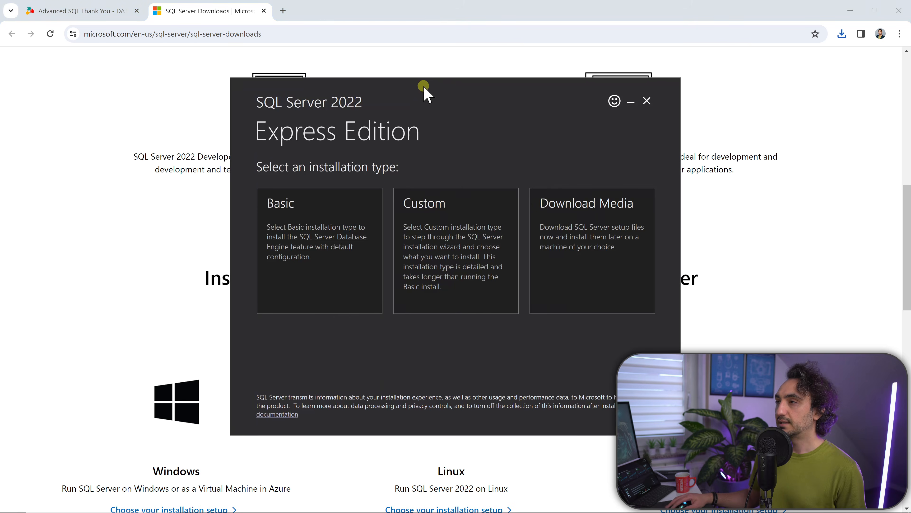
Install SQL Server 2022 Express with the Basic installation type, accepting the license terms and the default install location
drag(421, 92, 280, 69)
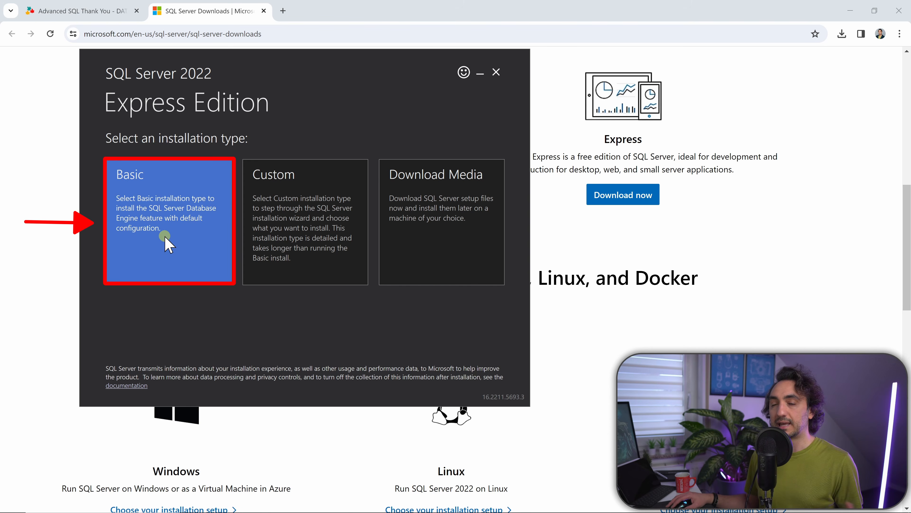
click(175, 227)
scroll(336, 234, down, 15)
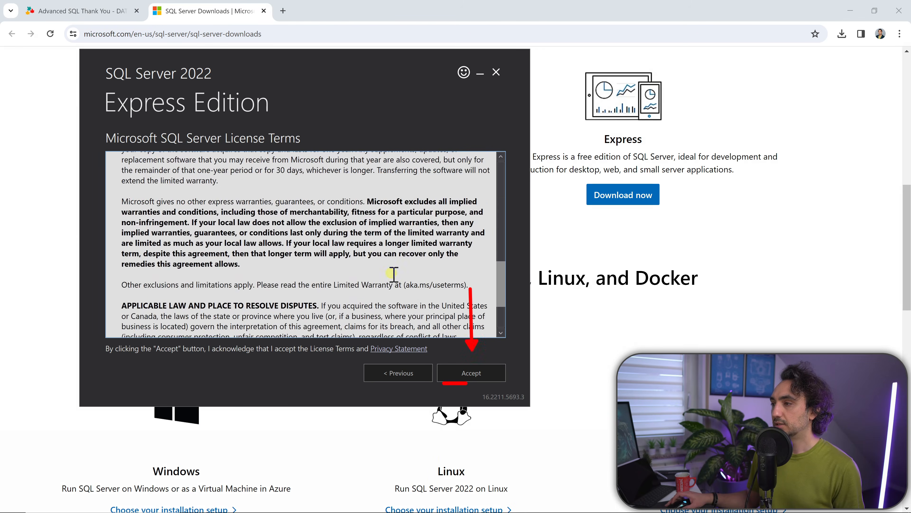
click(457, 375)
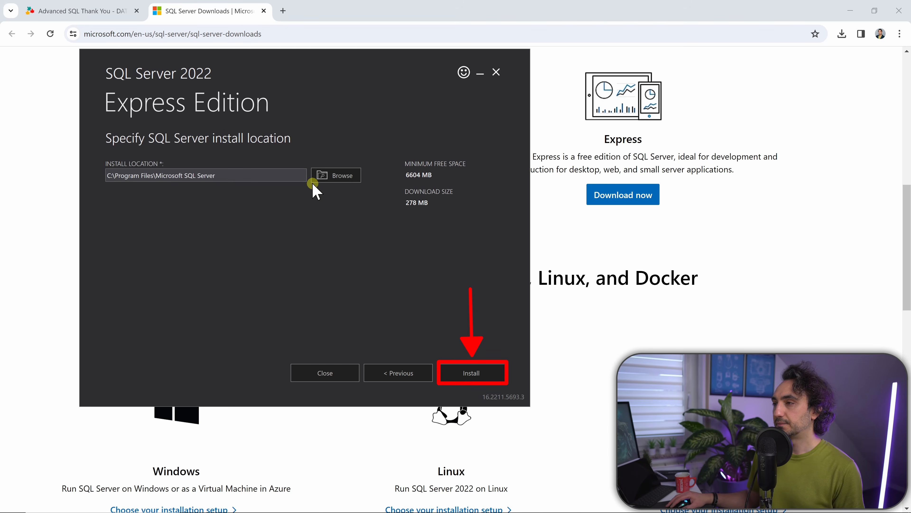
click(469, 380)
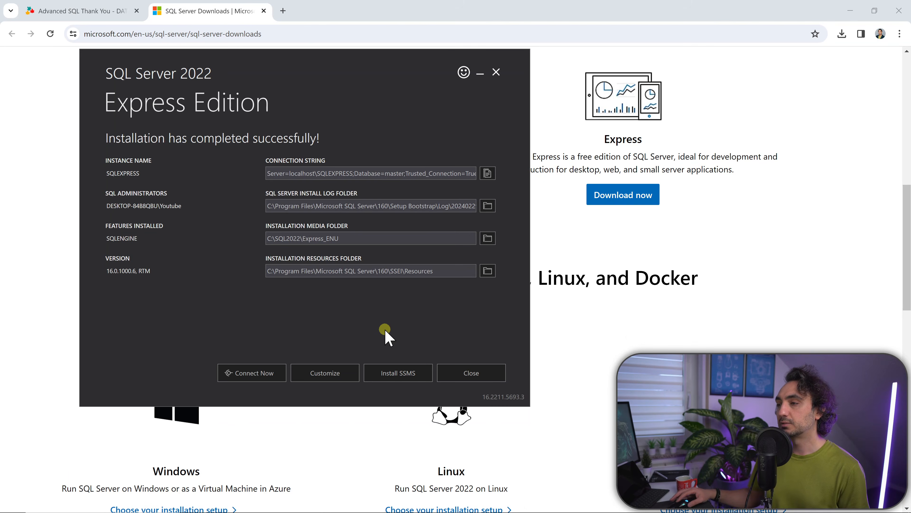
Get the SQL Server Management Studio 19.3 installer through the finished setup's SSMS option and run SSMS-Setup-ENU.exe
click(408, 378)
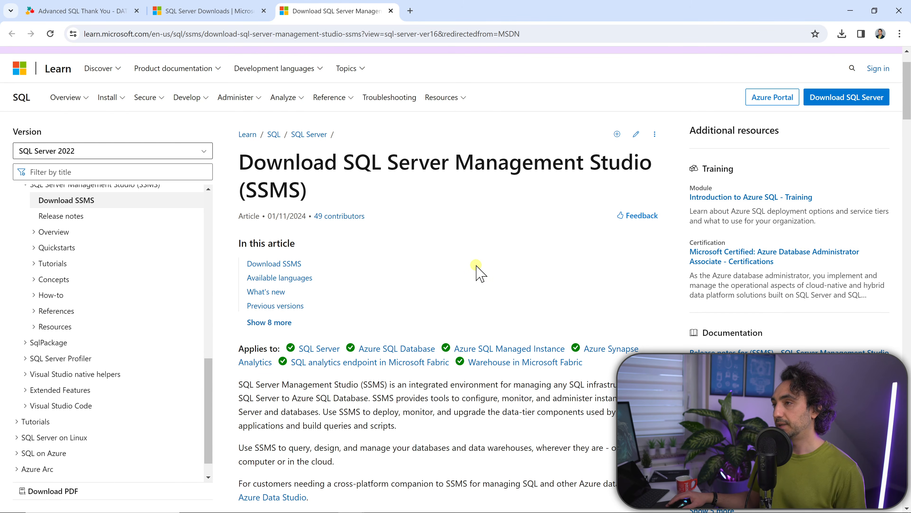
scroll(479, 273, down, 5)
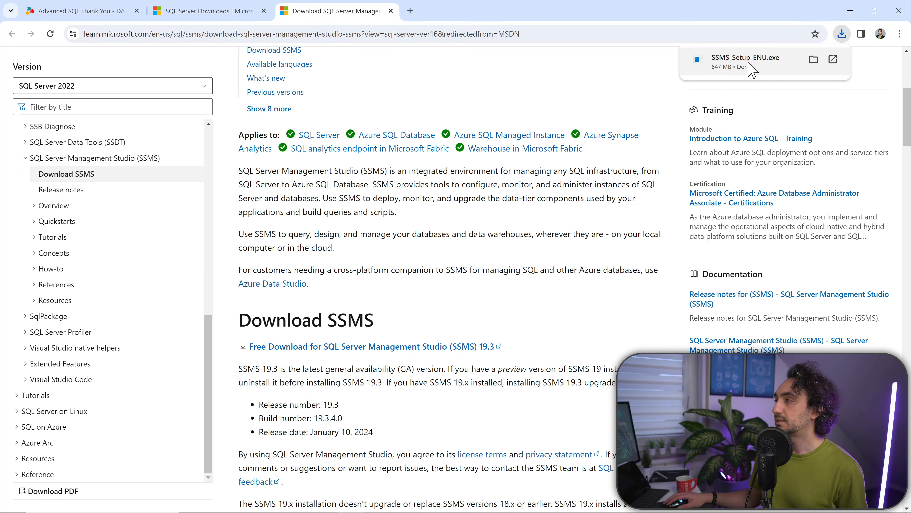
click(751, 69)
Install SQL Server Management Studio 19.3 in the default location and close the completed setup
click(464, 293)
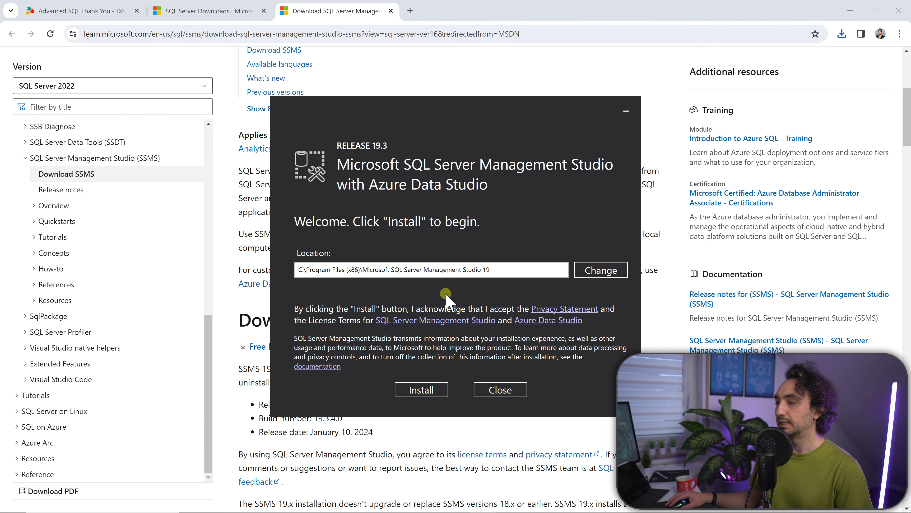
click(416, 392)
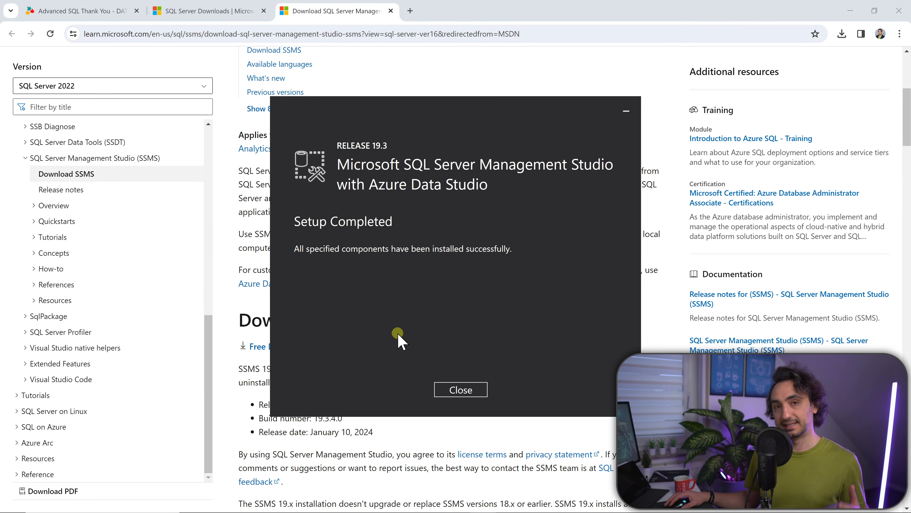
click(461, 390)
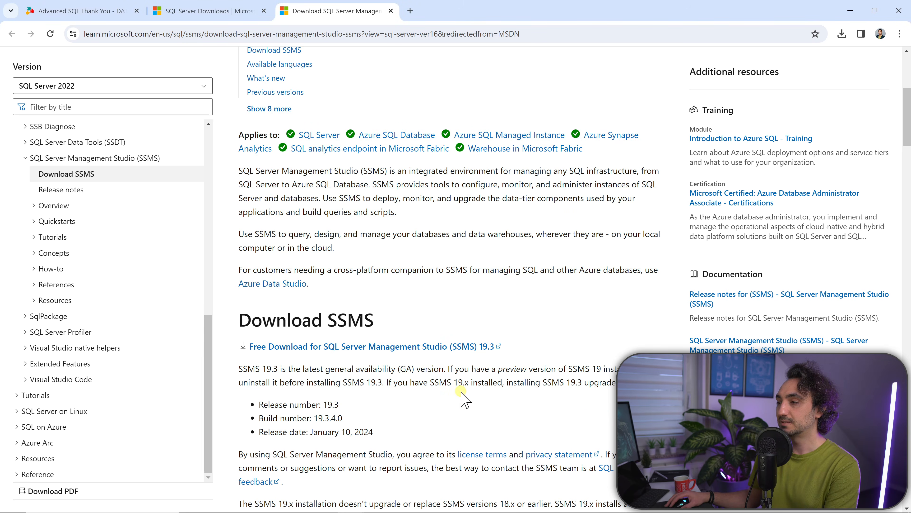
Search Windows for "sql server" and launch SQL Server Management Studio 19
key(super)
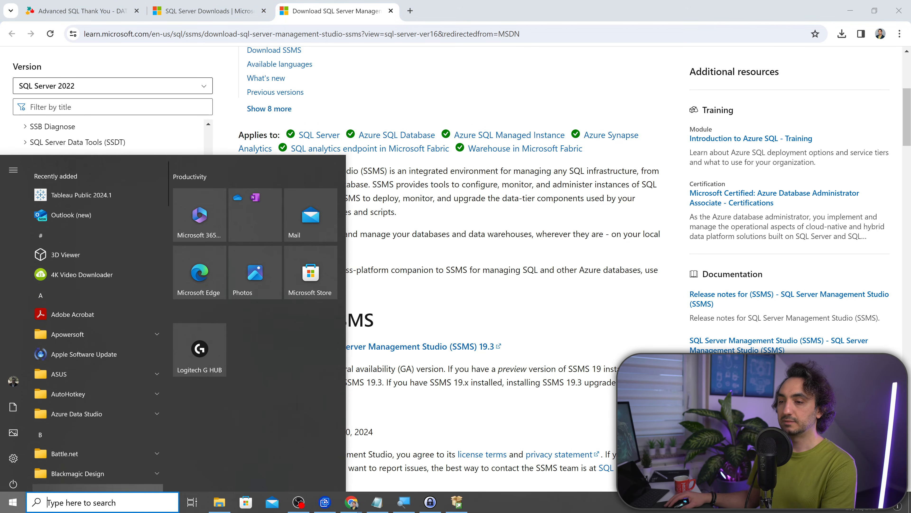
text(sql server)
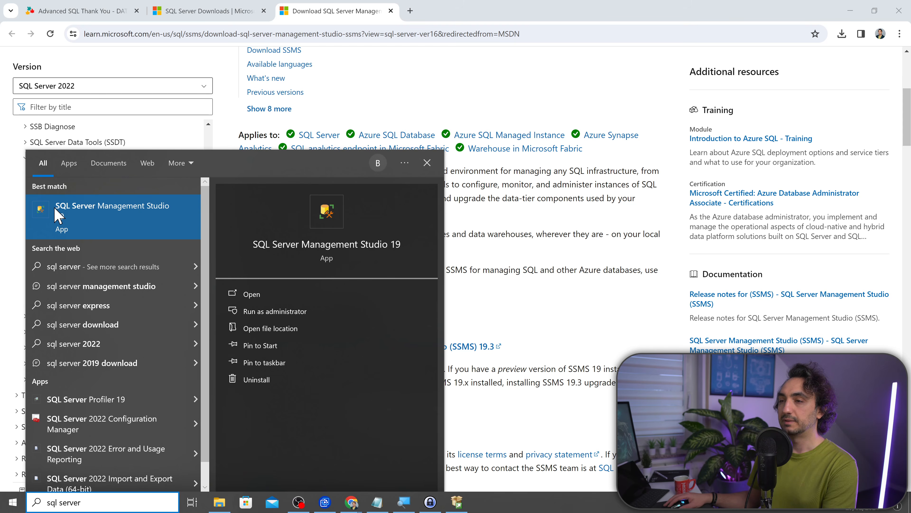
click(141, 222)
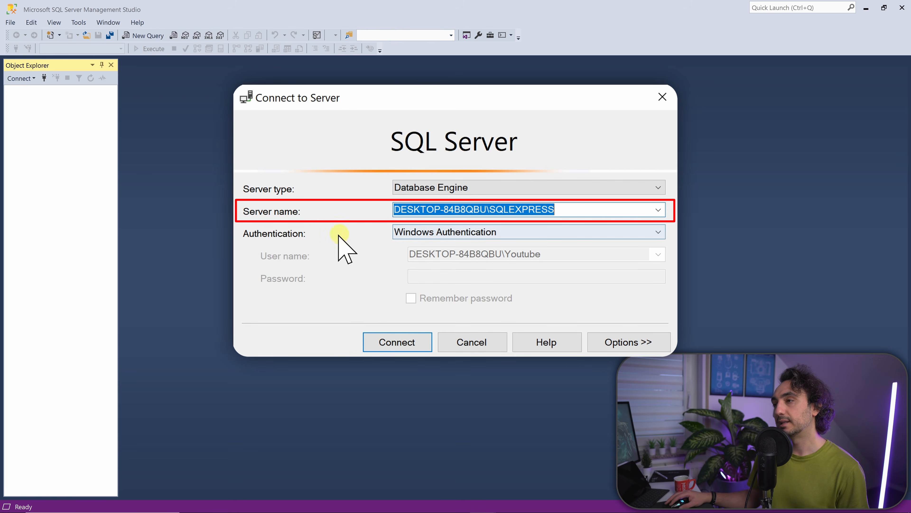
Check the PC name and SQLEXPRESS parts of the server name, keeping Database Engine as server type and Windows Authentication
drag(480, 210, 403, 209)
click(491, 209)
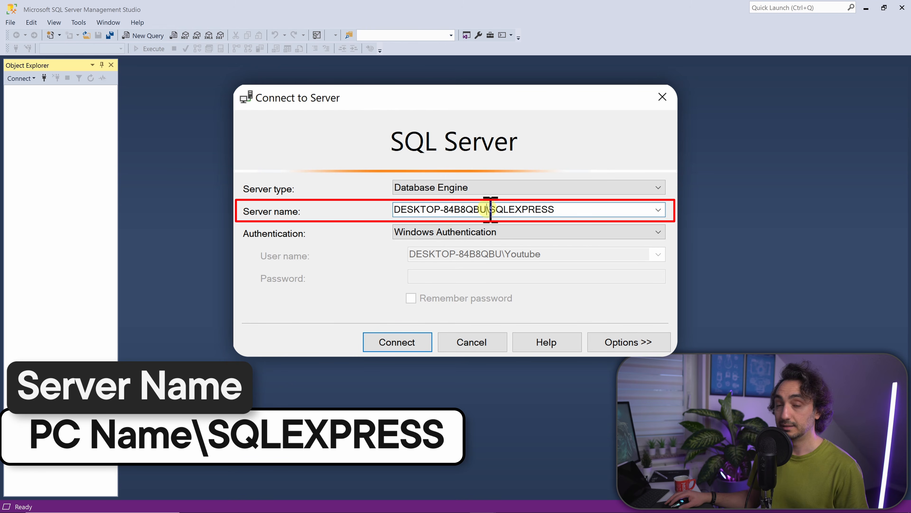
double_click(505, 209)
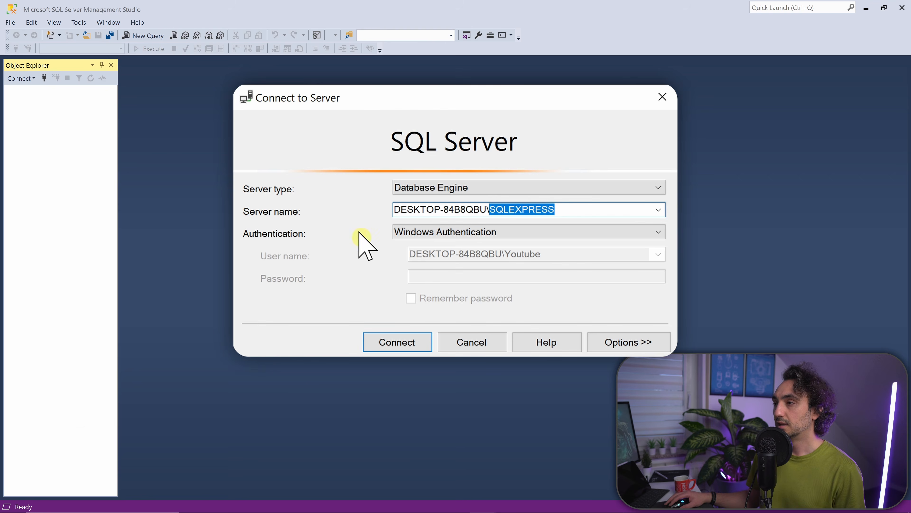
click(446, 187)
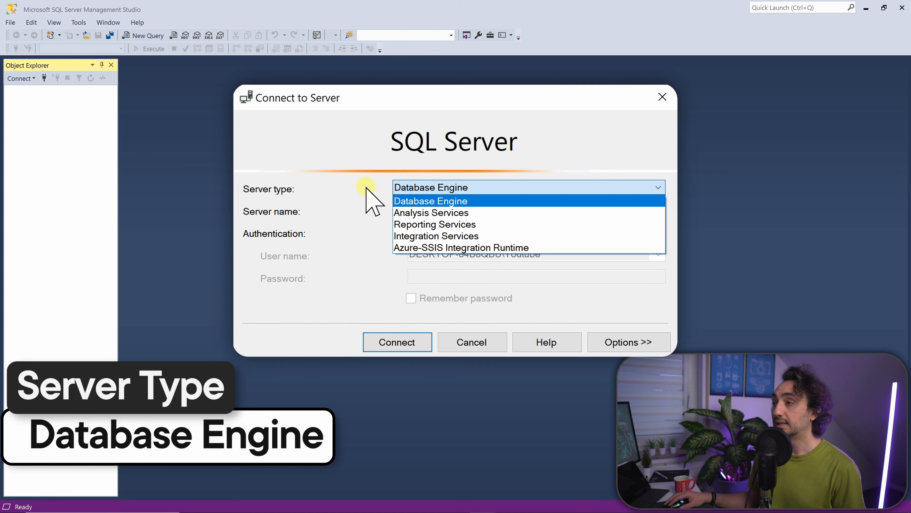
click(370, 194)
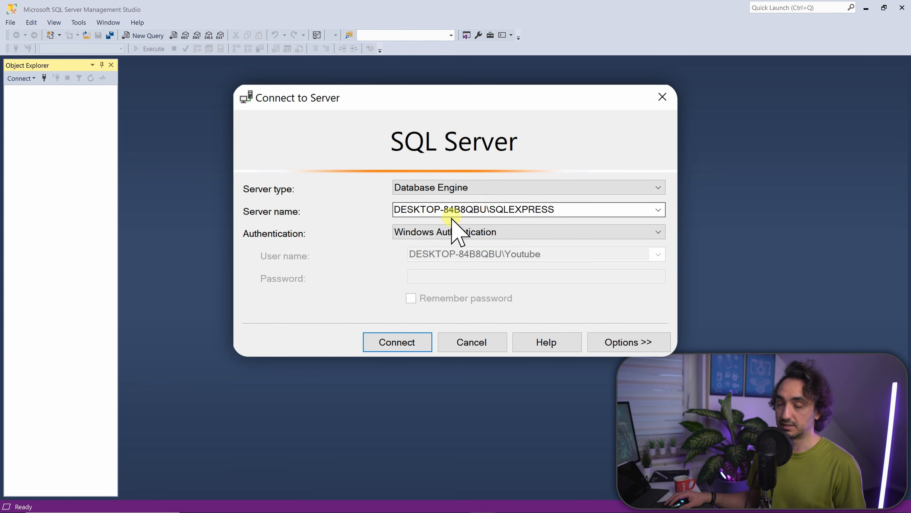
click(441, 244)
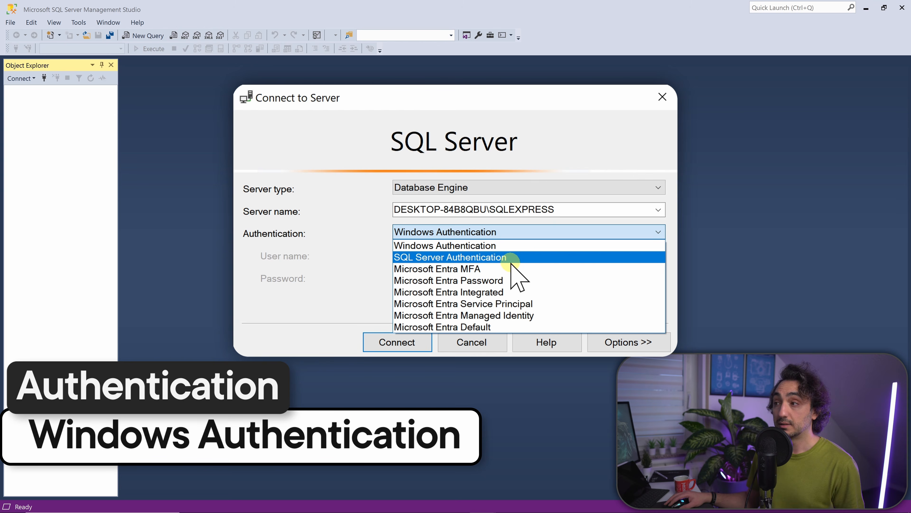
click(492, 247)
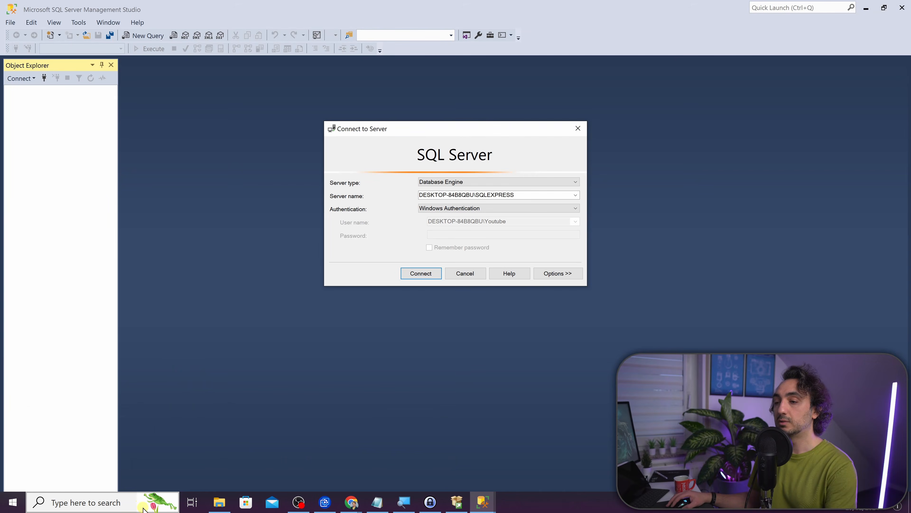
Look up the computer and account name by running whoami in Command Prompt, and close its window
click(126, 504)
text(md)
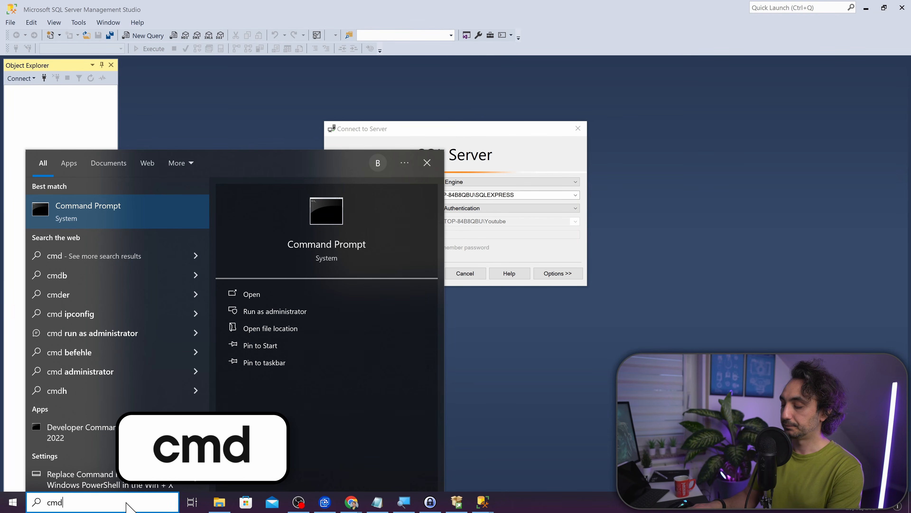
key(Return)
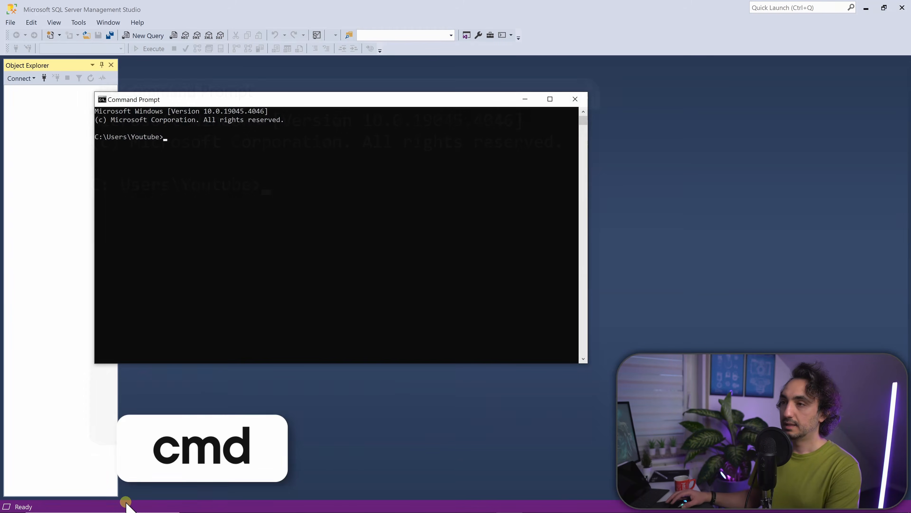
text(whoami)
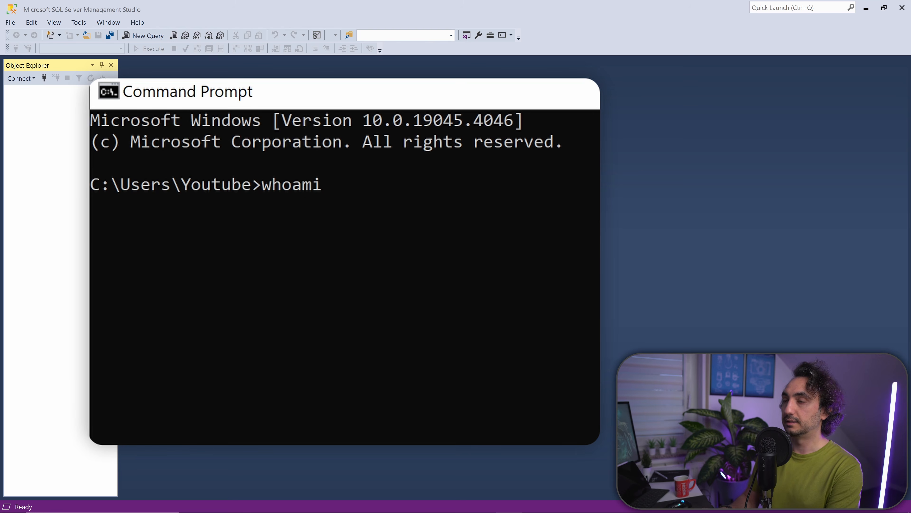
key(Return)
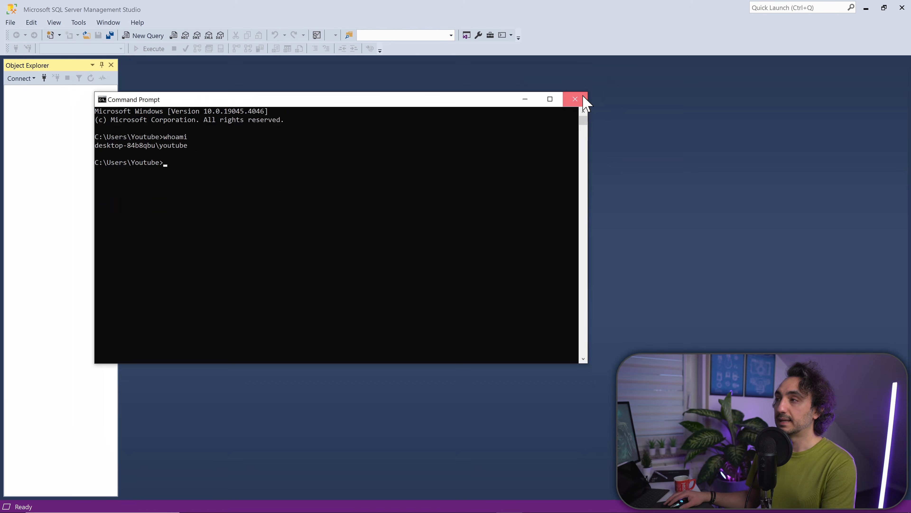
click(576, 97)
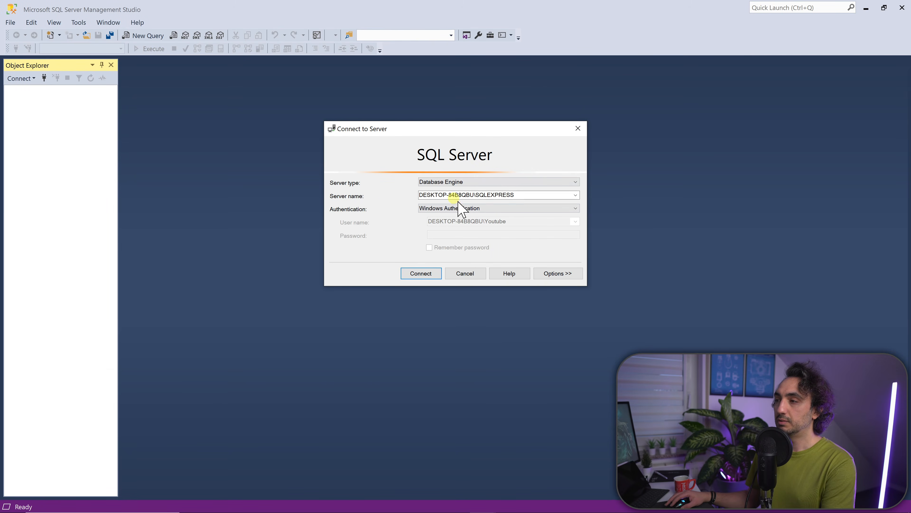
Connect to the local SQLEXPRESS server with Windows Authentication
click(418, 277)
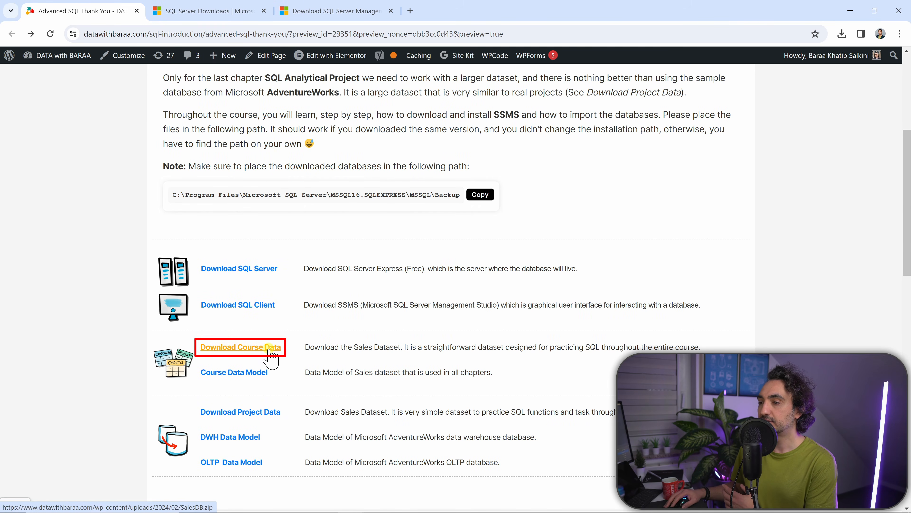
In Chrome, download the course data SalesDB.zip from the course page and view the Course Data Model diagram
click(269, 353)
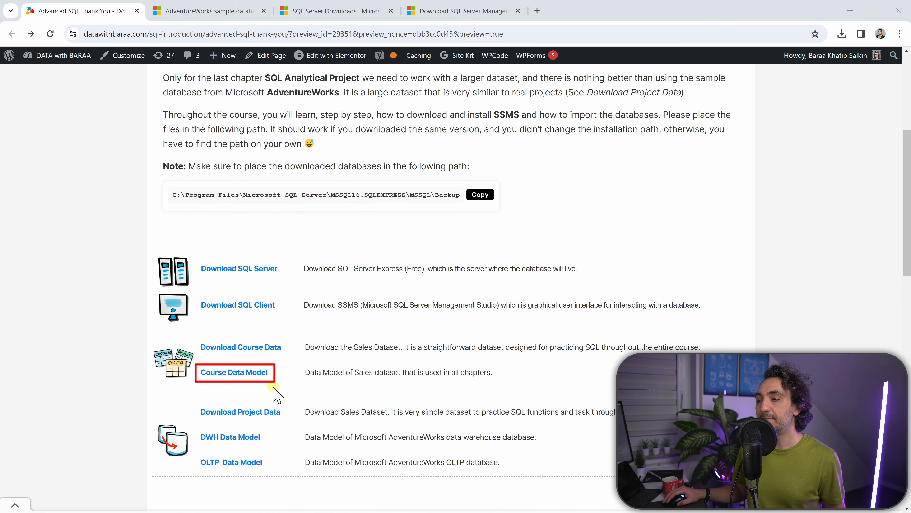
click(253, 373)
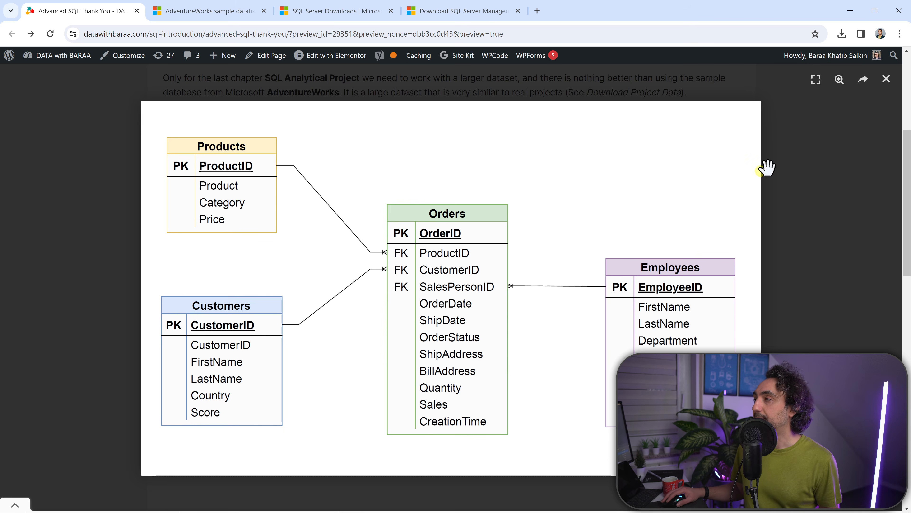
click(886, 80)
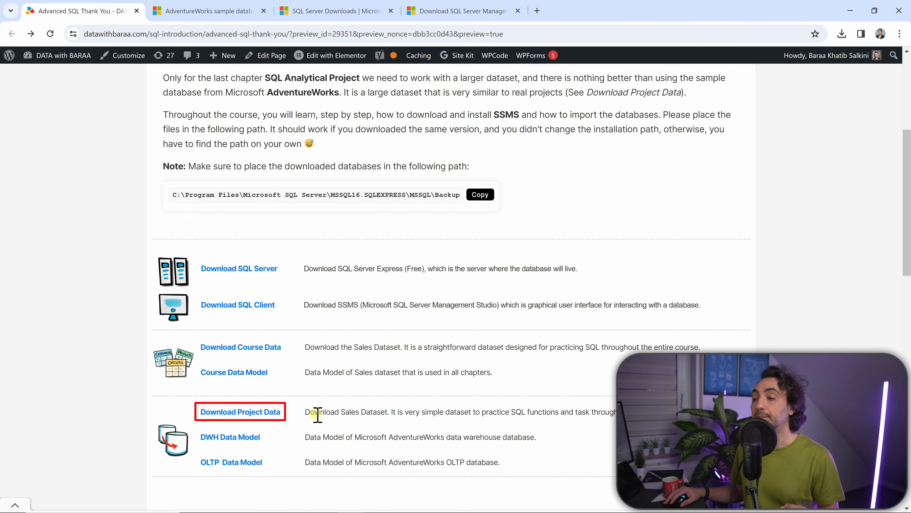
Download AdventureWorks2022.bak and AdventureWorksDW2022.bak from the project data page and show them in the Downloads folder
click(240, 416)
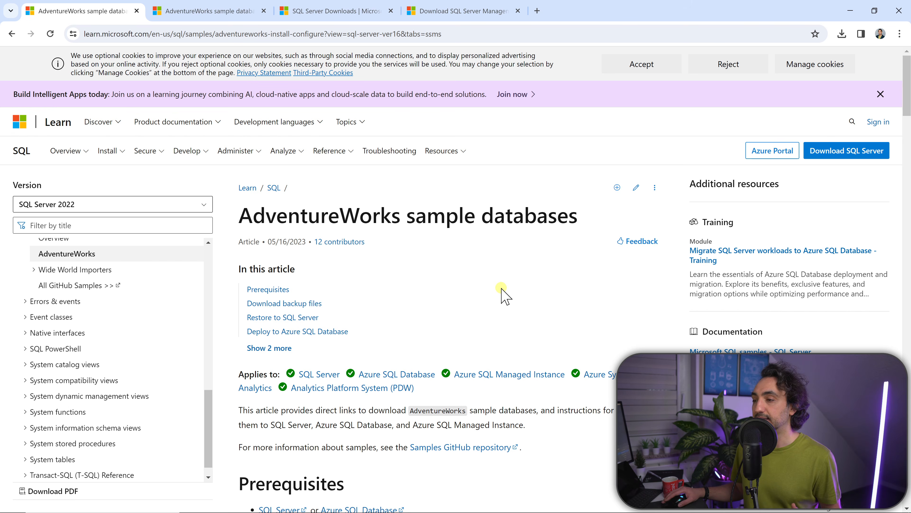
scroll(503, 294, down, 12)
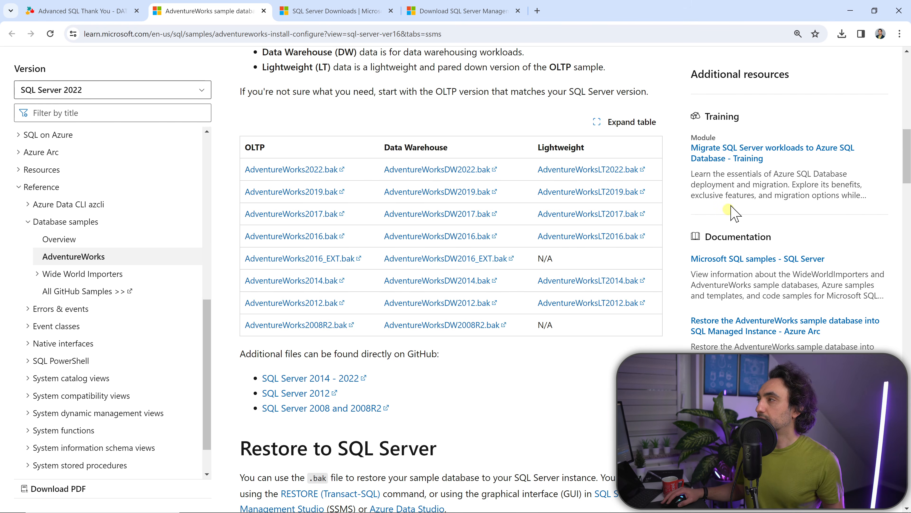
click(841, 35)
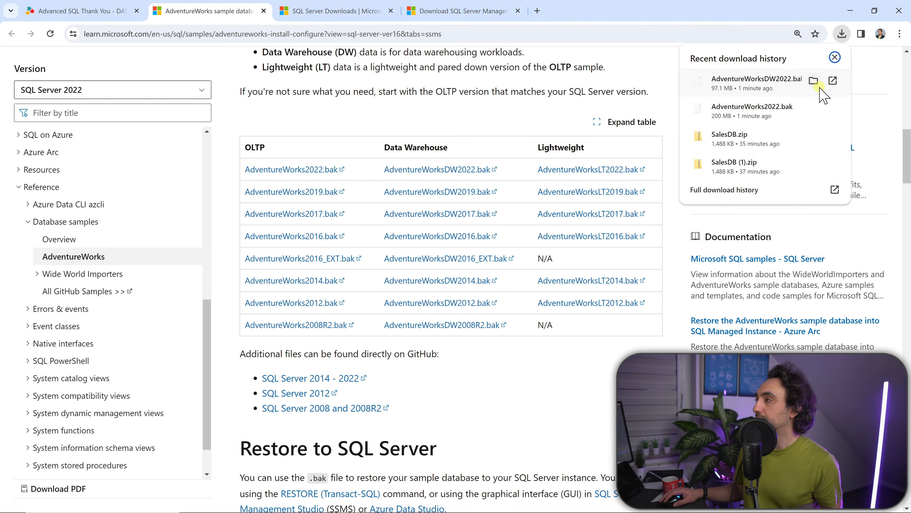
click(814, 80)
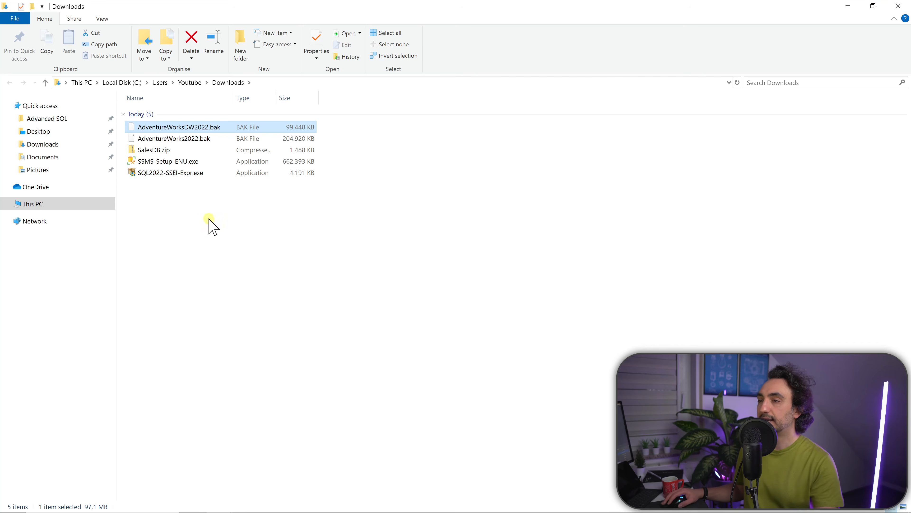
Extract the SalesDB.zip archive in the Downloads folder
ctrl+click(190, 139)
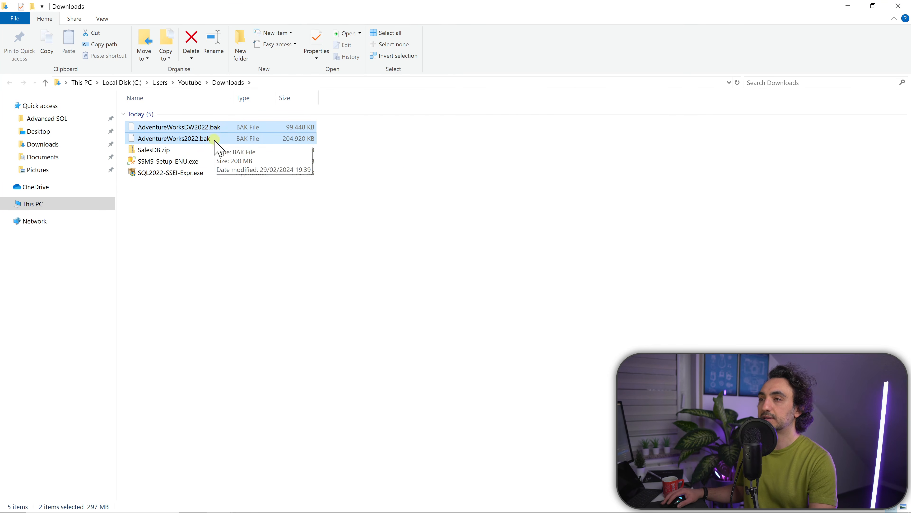
click(175, 154)
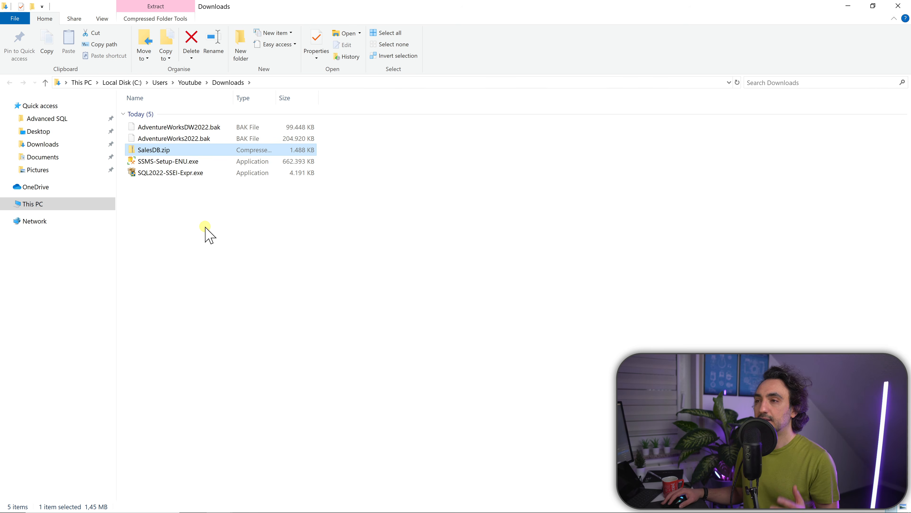
right_click(173, 151)
click(224, 186)
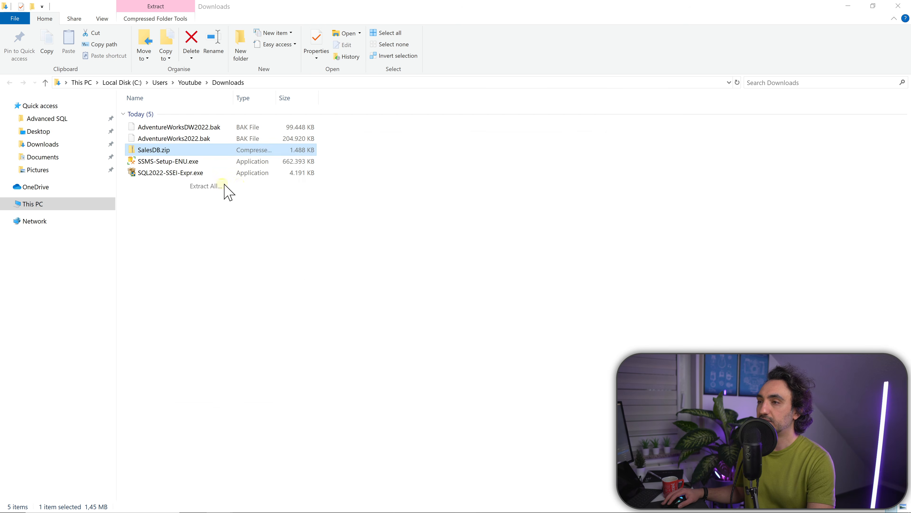
click(545, 371)
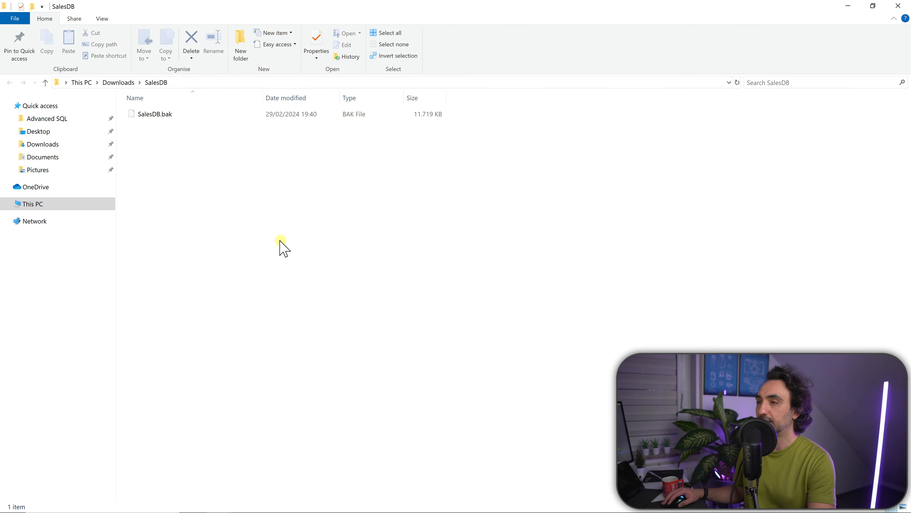
Move SalesDB.bak out of the extracted SalesDB folder into the Downloads folder
click(161, 120)
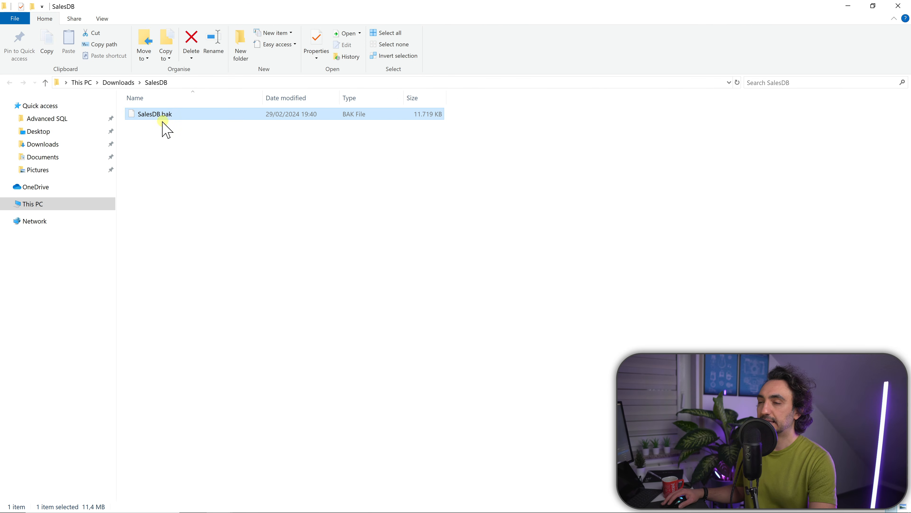
key(ctrl+x)
click(118, 82)
key(ctrl+v)
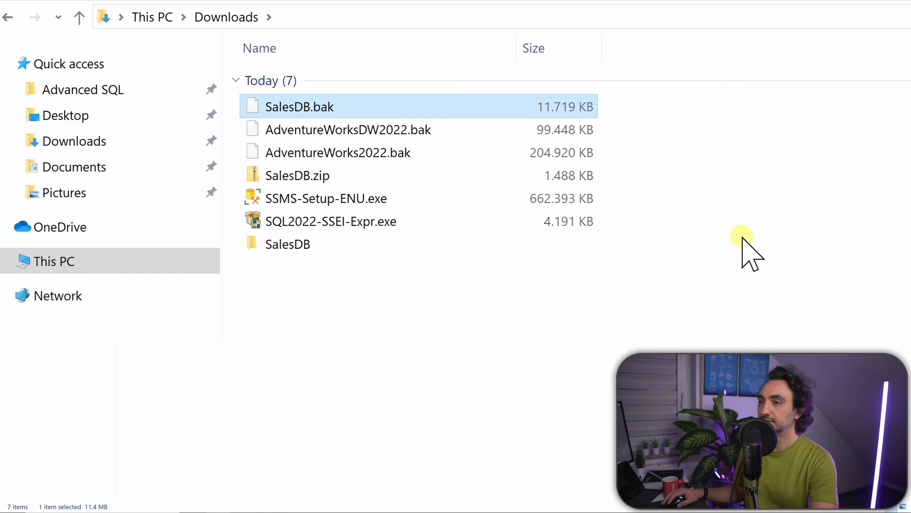
shift+click(404, 154)
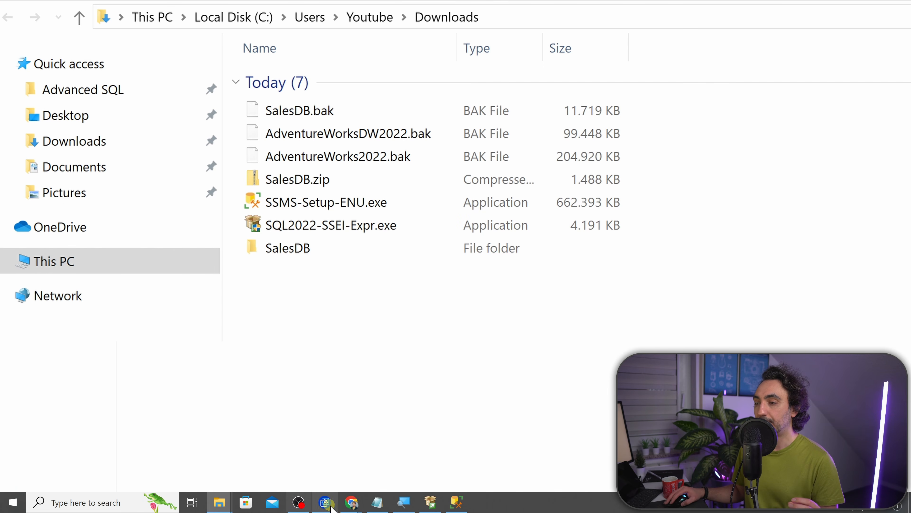
Switch to Chrome and copy the SQL Server backup folder path from the course page
click(352, 506)
click(340, 476)
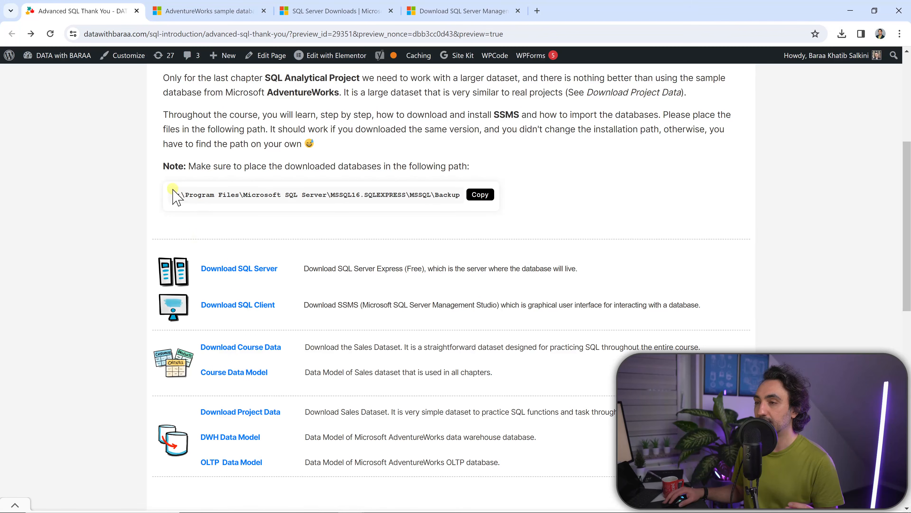
click(474, 195)
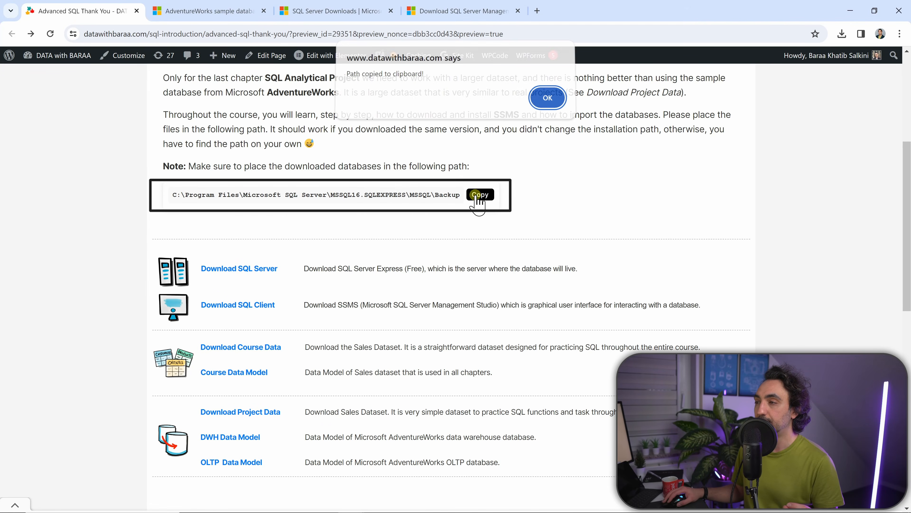
click(554, 104)
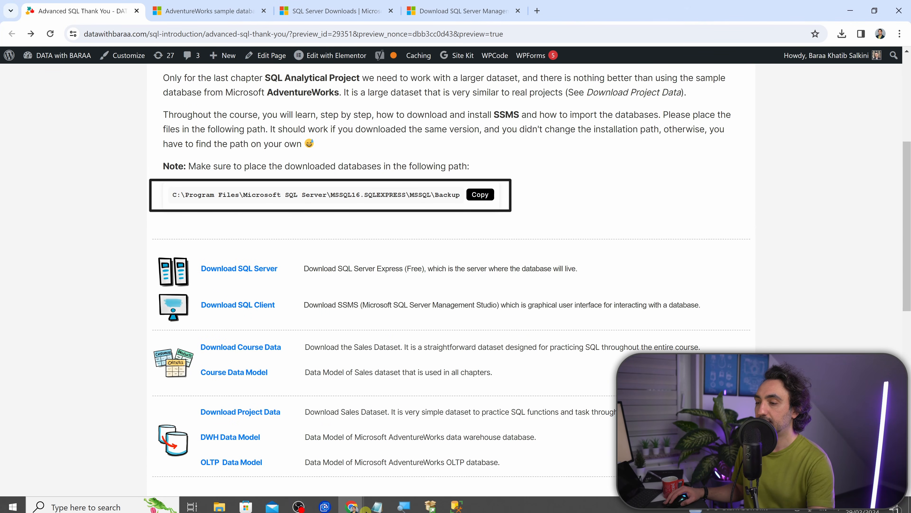
In File Explorer, go to the copied path C:\Program Files\Microsoft SQL Server\MSSQL16.SQLEXPRESS\MSSQL\Backup
mouse_move(229, 507)
click(279, 464)
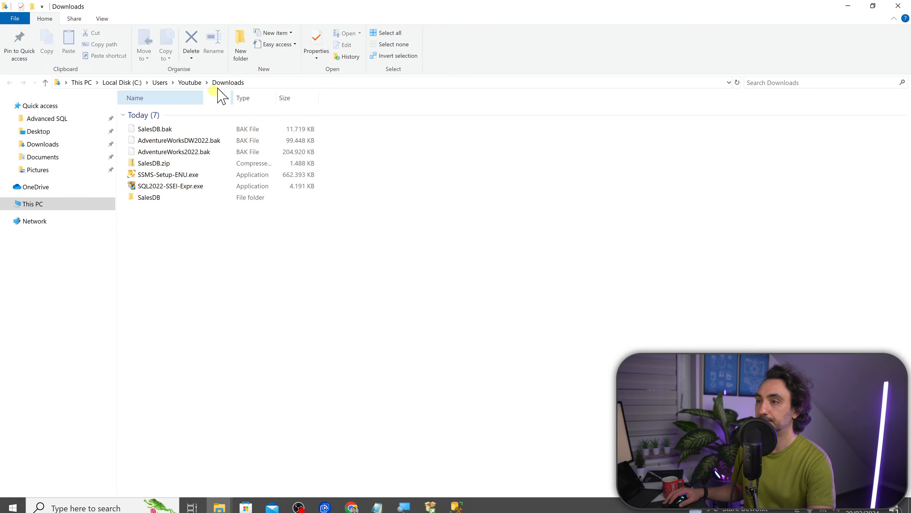
click(271, 82)
key(ctrl+v)
key(Return)
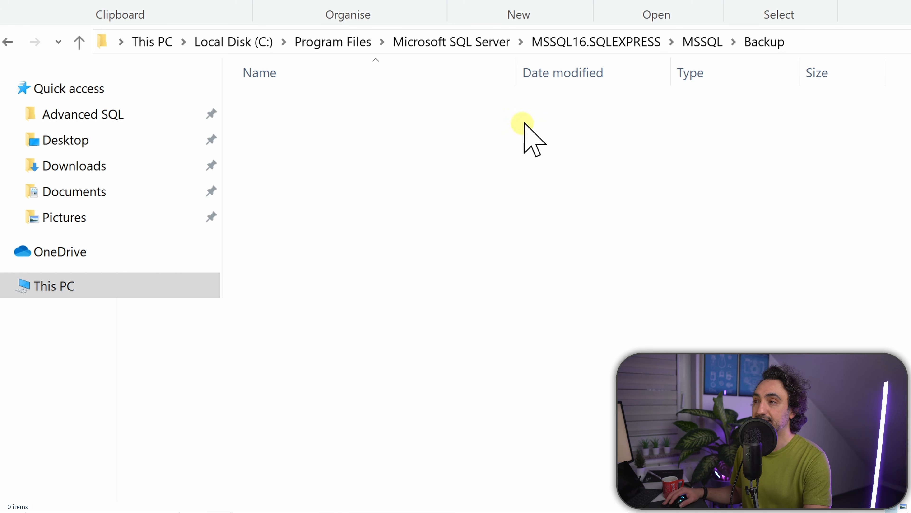
Place SalesDB.bak, AdventureWorksDW2022.bak and AdventureWorks2022.bak from Downloads into the SQL Server Backup folder
click(7, 44)
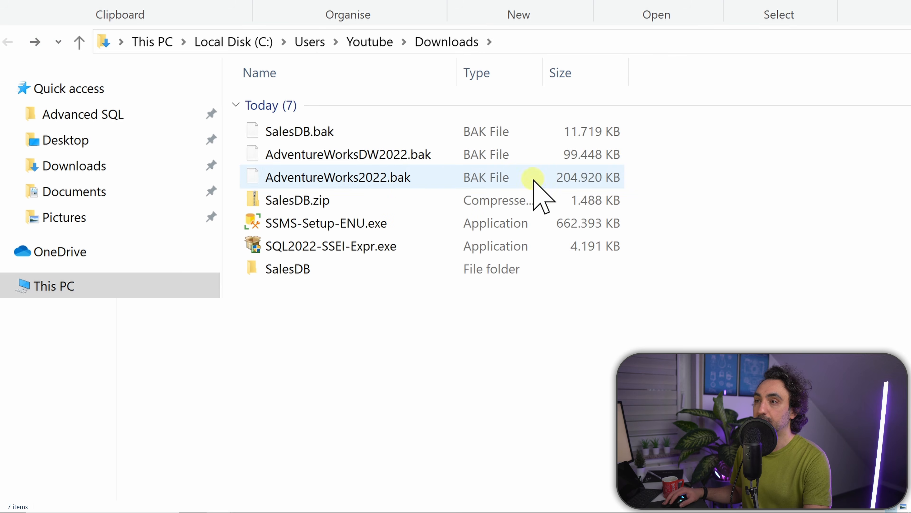
click(409, 135)
shift+click(405, 184)
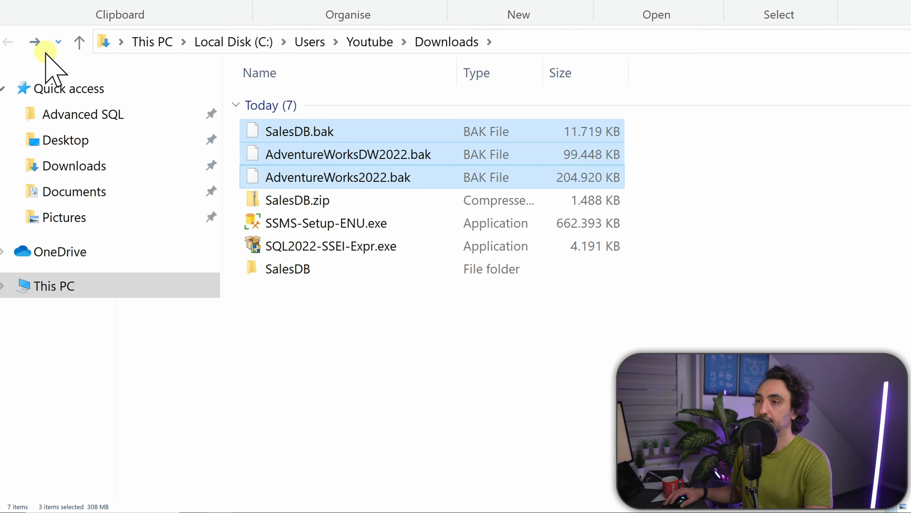
click(40, 44)
key(ctrl+v)
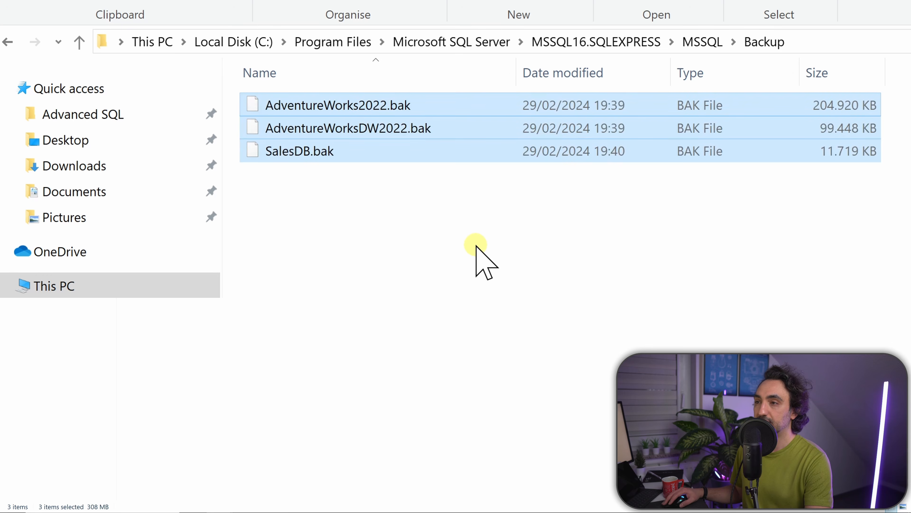
click(475, 245)
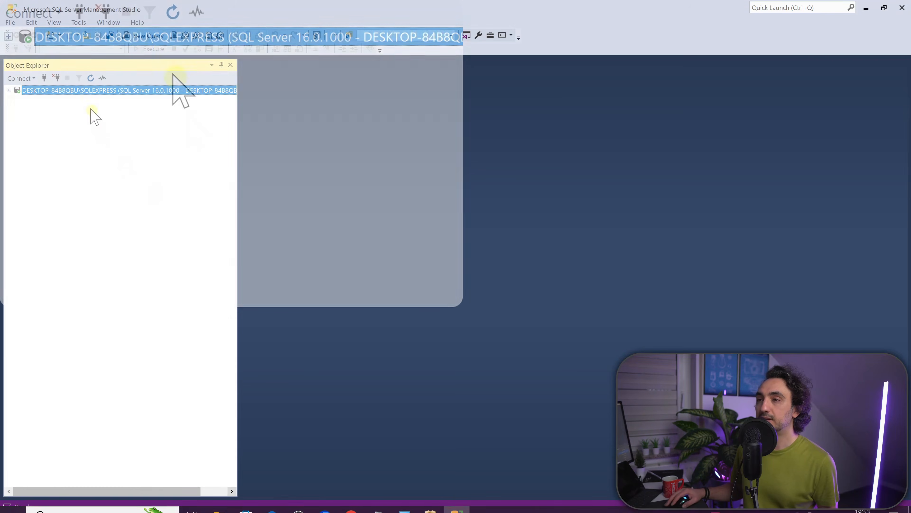
In SQL Server Management Studio, expand the SQLEXPRESS server's Databases folder and start a Restore Database operation
click(8, 91)
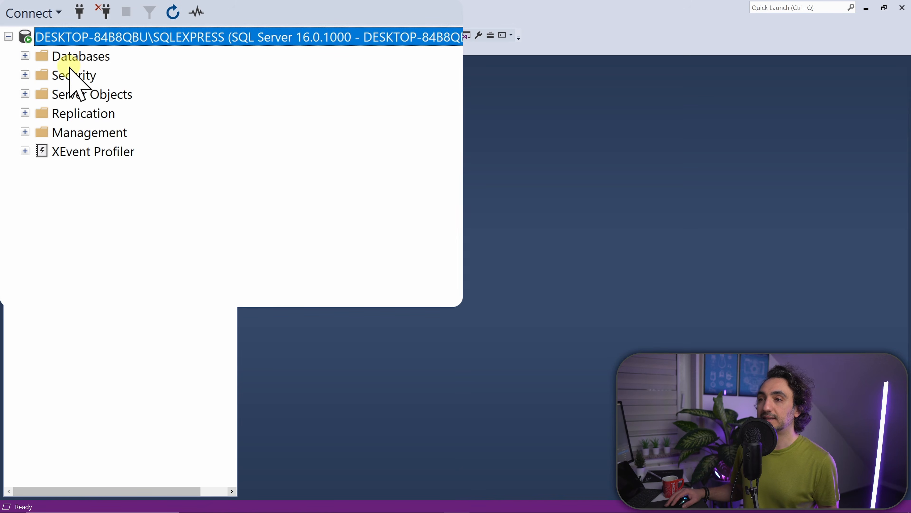
click(24, 56)
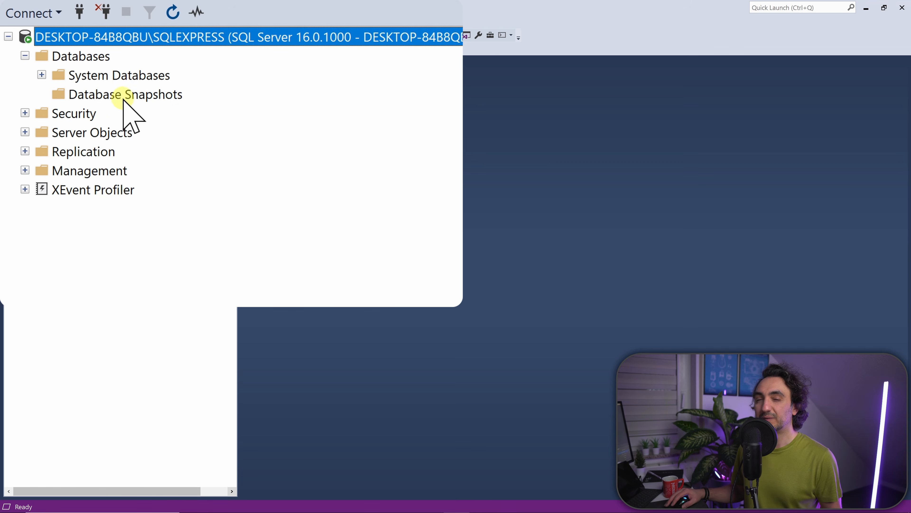
click(97, 59)
right_click(98, 58)
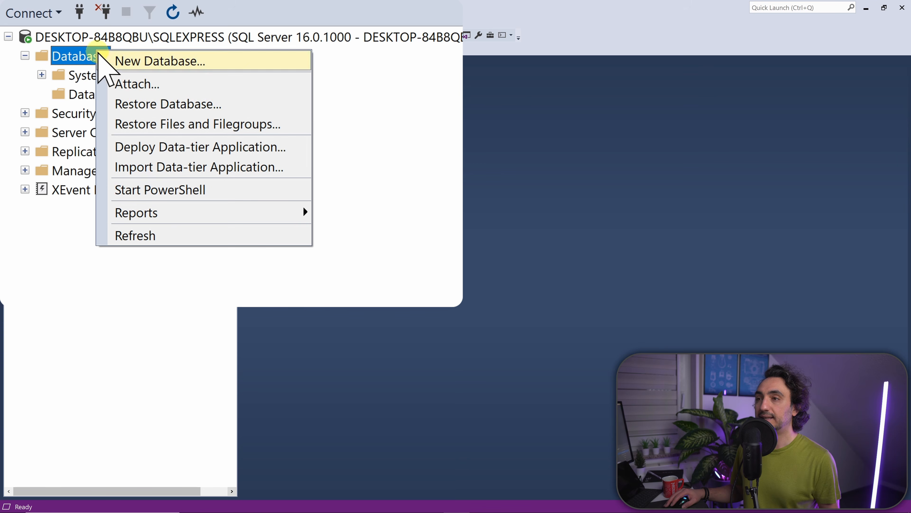
click(271, 105)
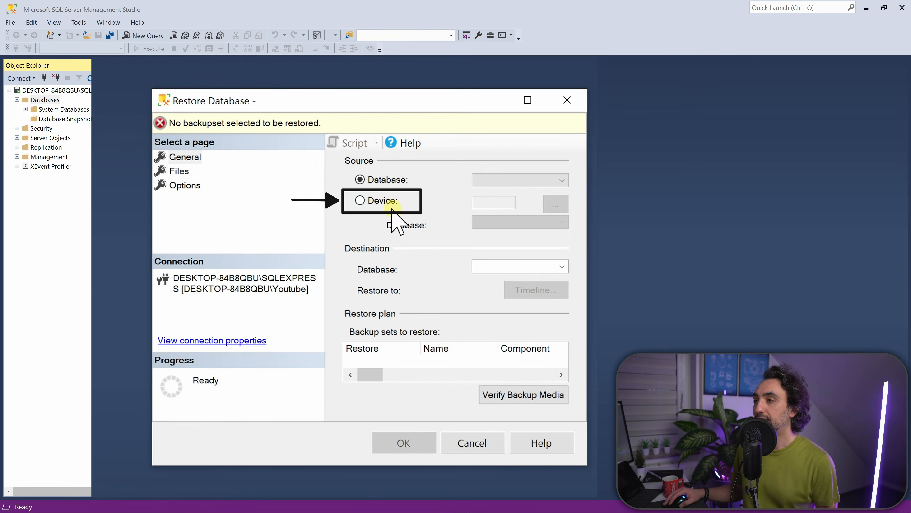
Restore the AdventureWorks2022 database using a device source with the backup file AdventureWorks2022.bak
click(360, 200)
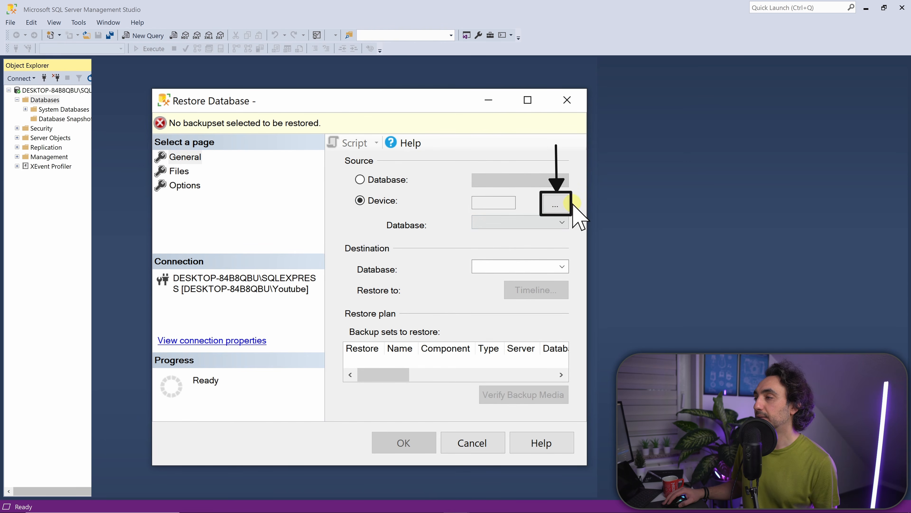
click(555, 205)
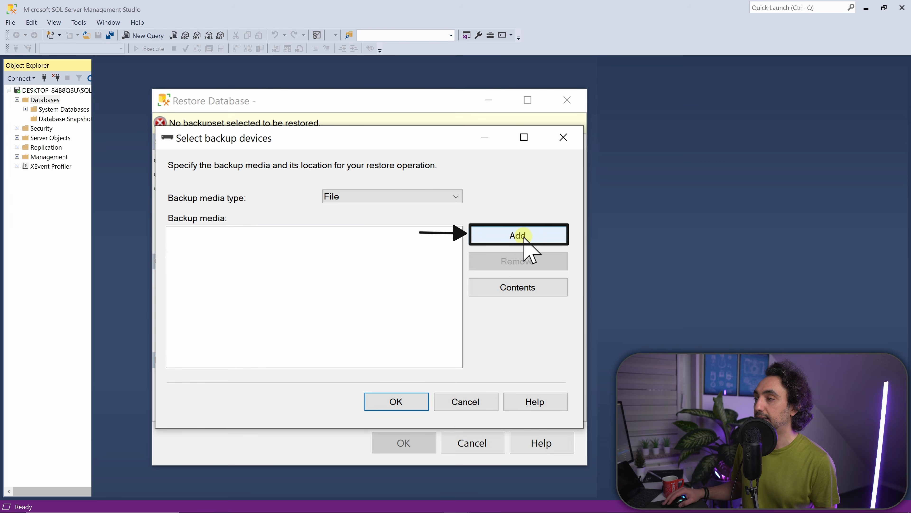
click(514, 237)
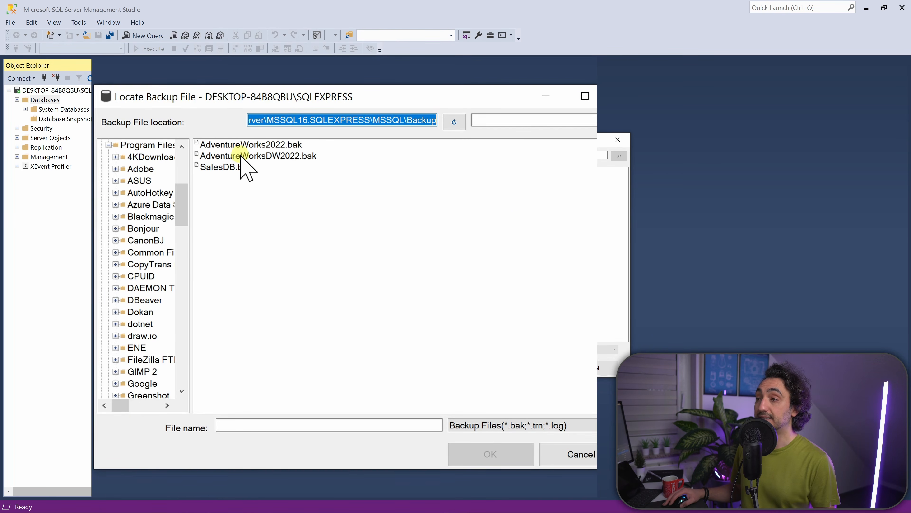
click(253, 199)
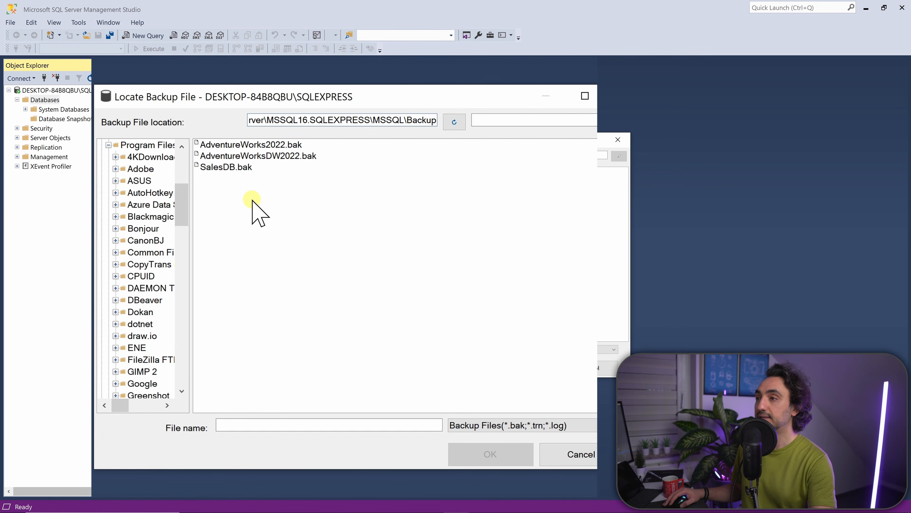
click(265, 146)
click(490, 454)
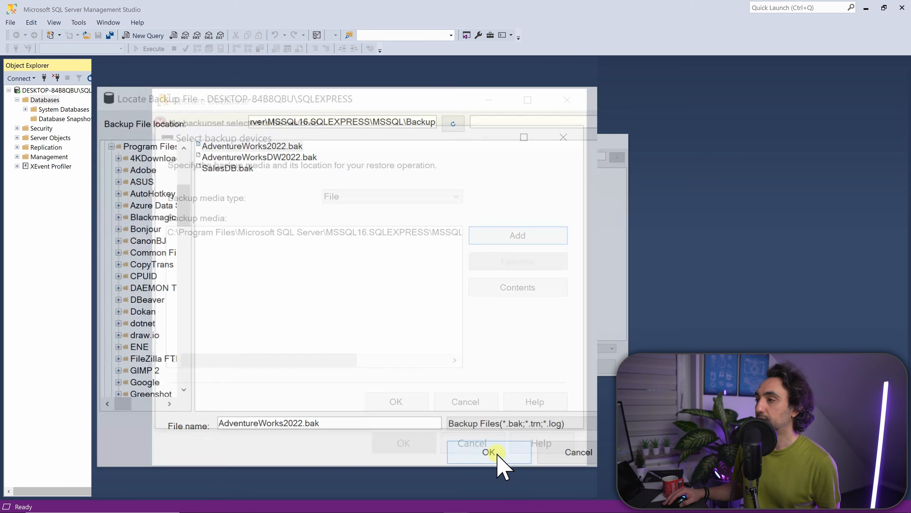
click(419, 402)
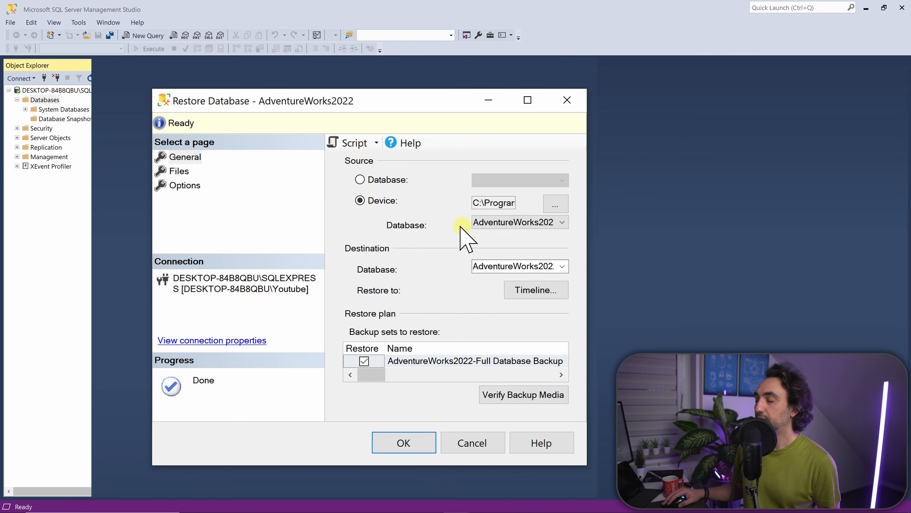
click(403, 443)
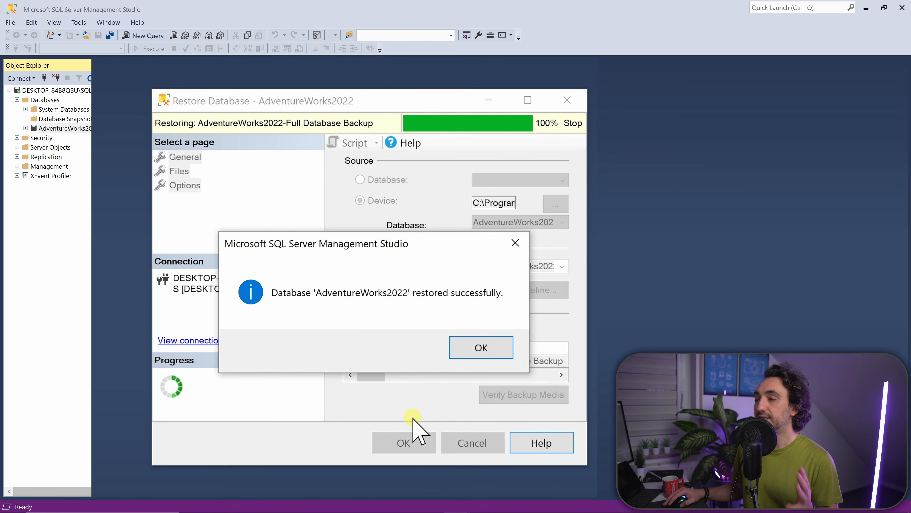
click(496, 347)
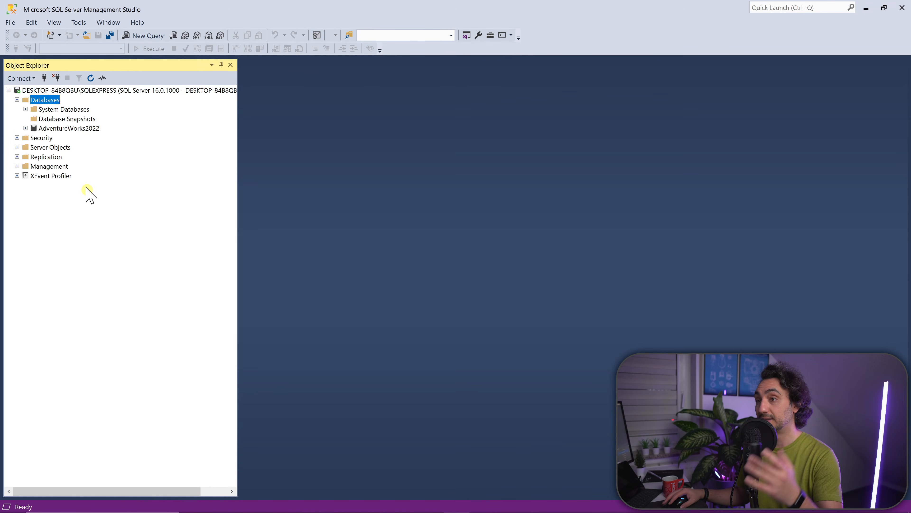
Restore the AdventureWorksDW2022 database from the device backup file AdventureWorksDW2022.bak and select it in Object Explorer
right_click(52, 105)
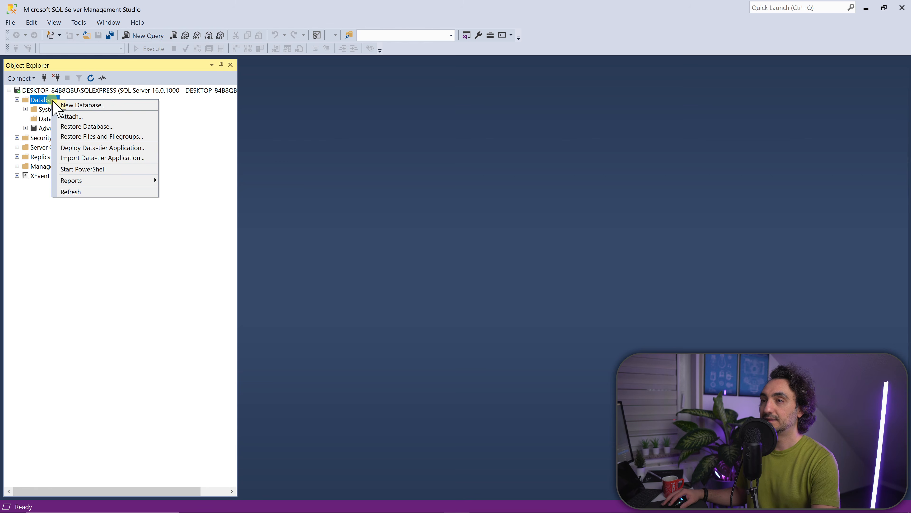
click(87, 126)
click(359, 200)
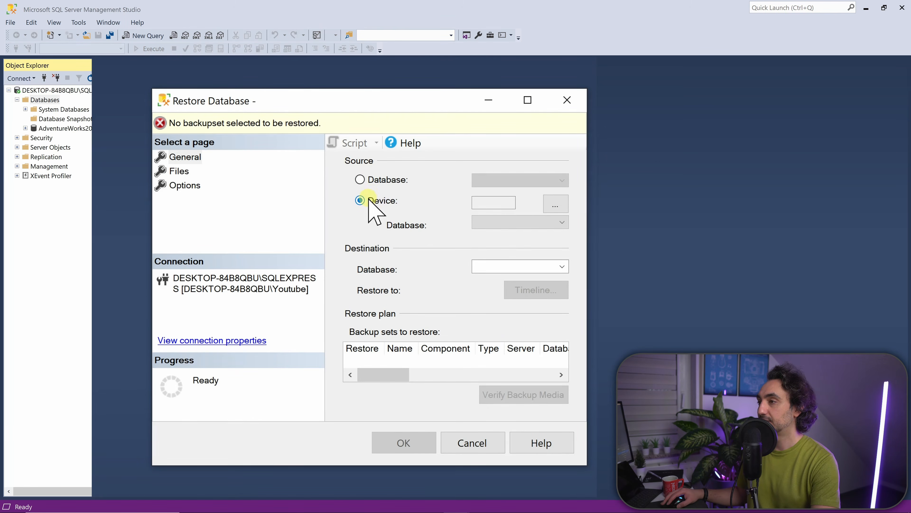
click(556, 203)
click(489, 237)
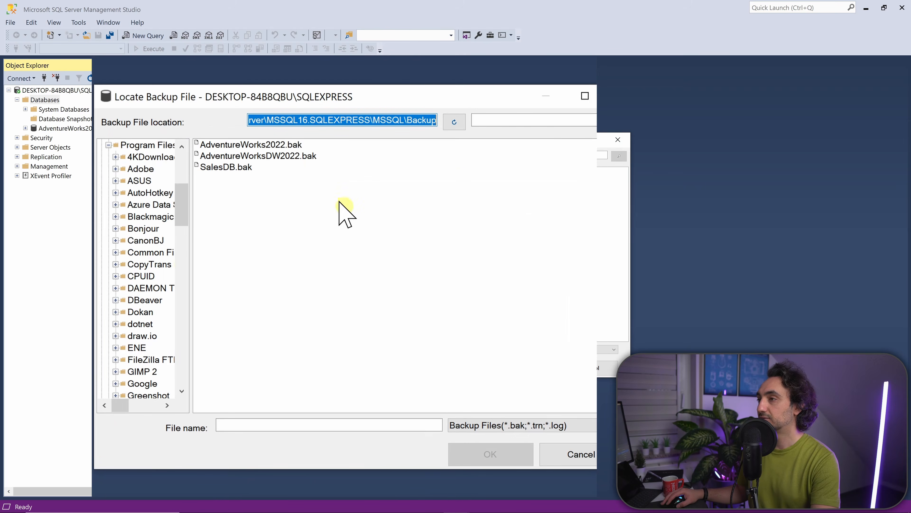
click(296, 162)
click(297, 158)
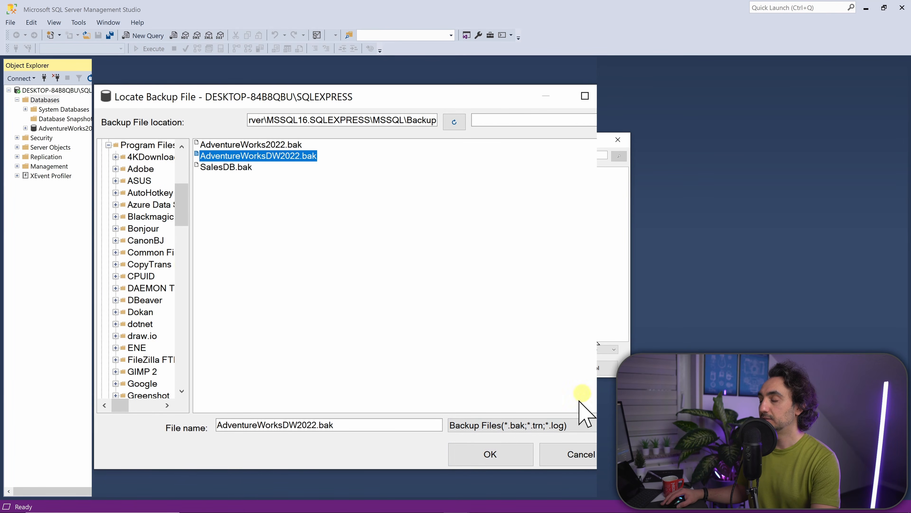
click(495, 453)
click(410, 399)
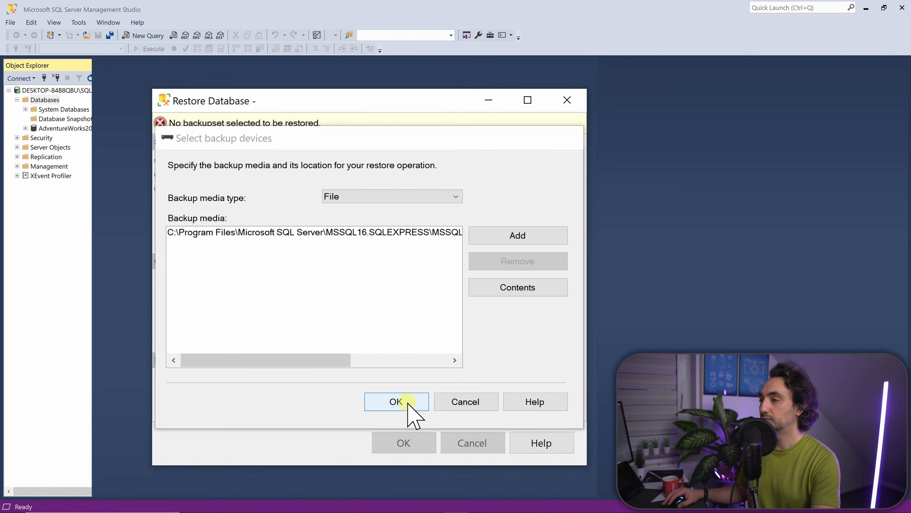
click(422, 442)
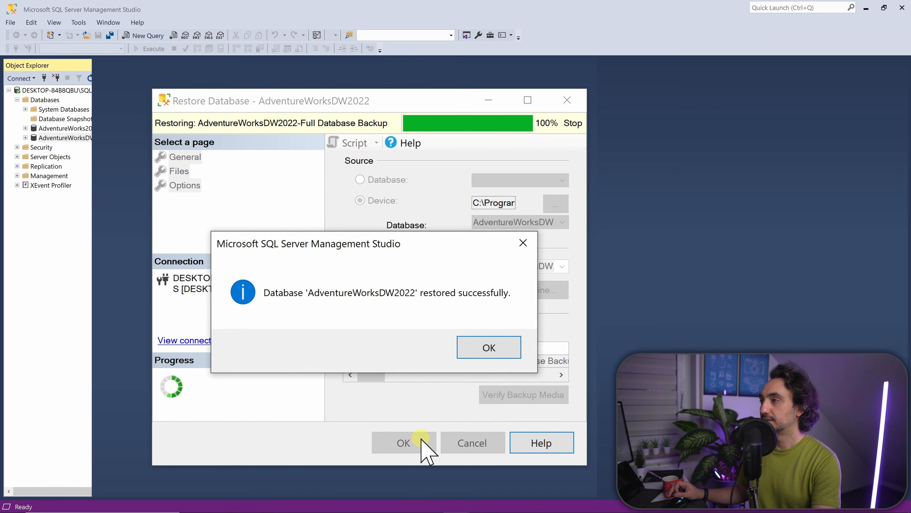
click(502, 347)
click(68, 138)
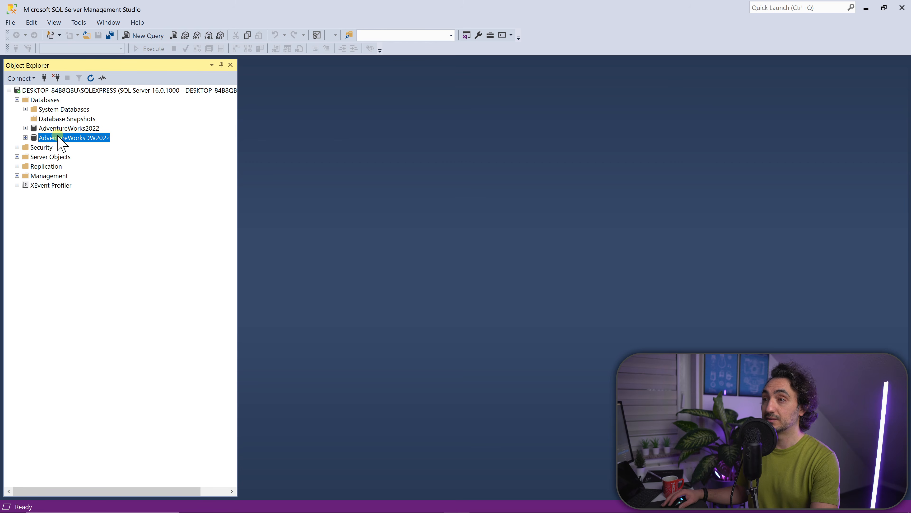
Restore the SalesDB database from the device backup file SalesDB.bak
right_click(50, 102)
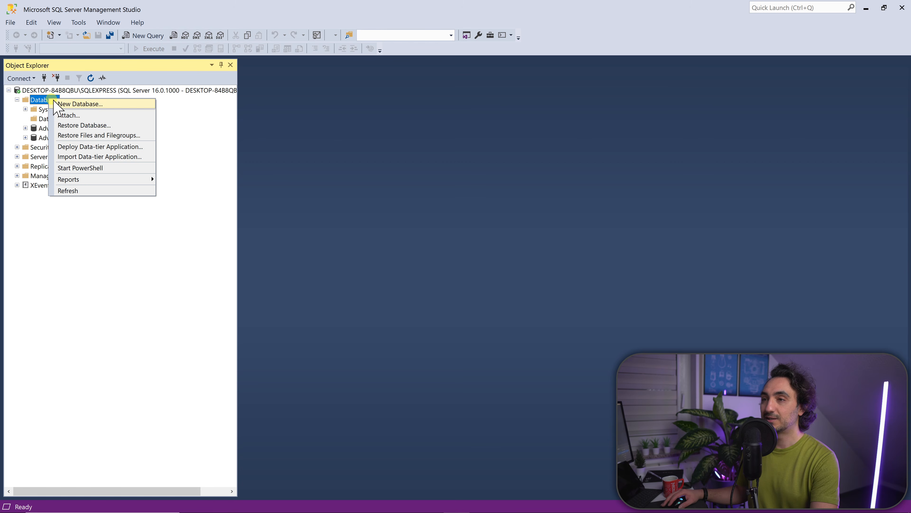
click(87, 126)
click(375, 201)
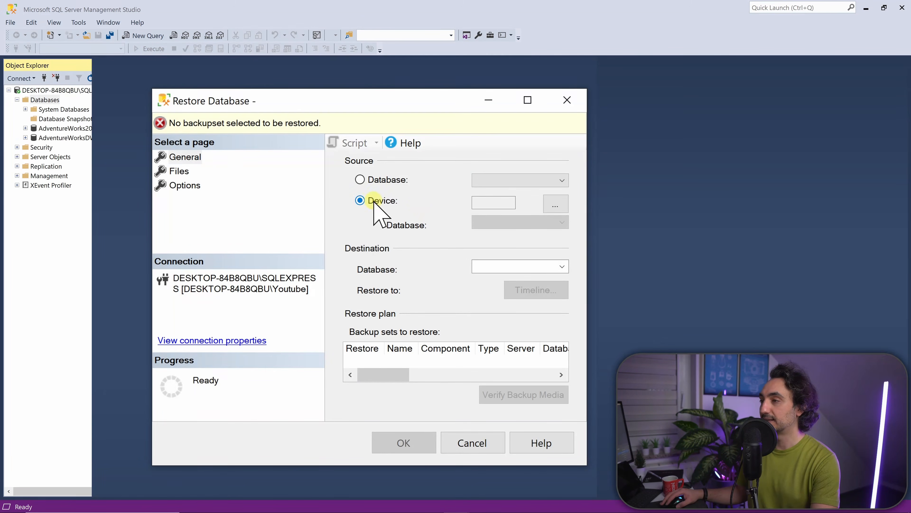
click(562, 210)
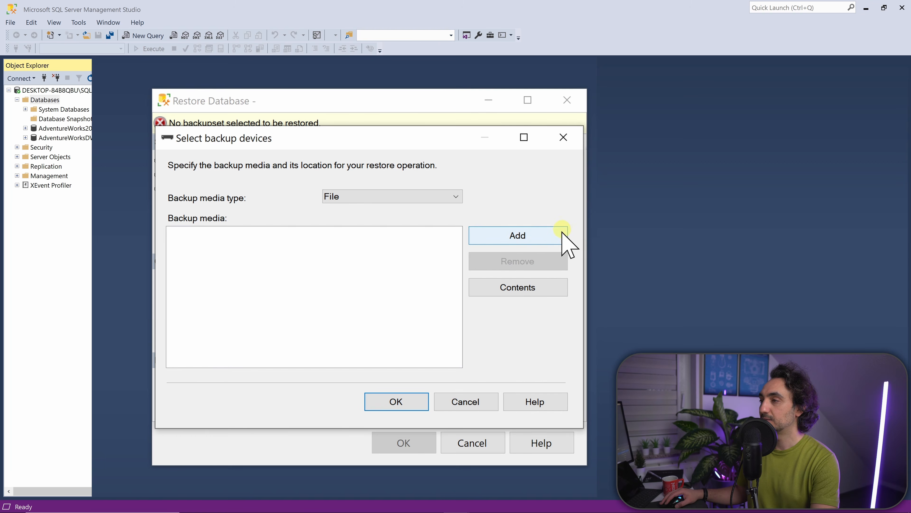
click(544, 239)
click(243, 167)
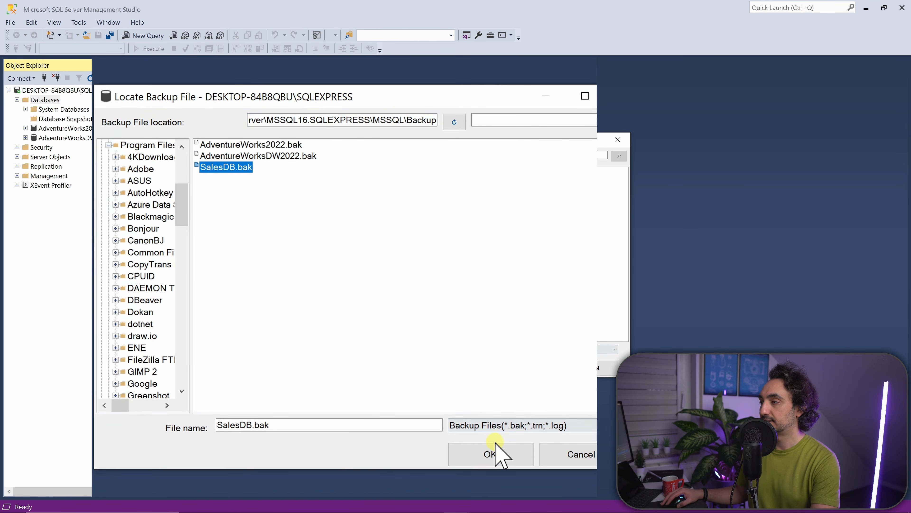
click(493, 452)
click(418, 407)
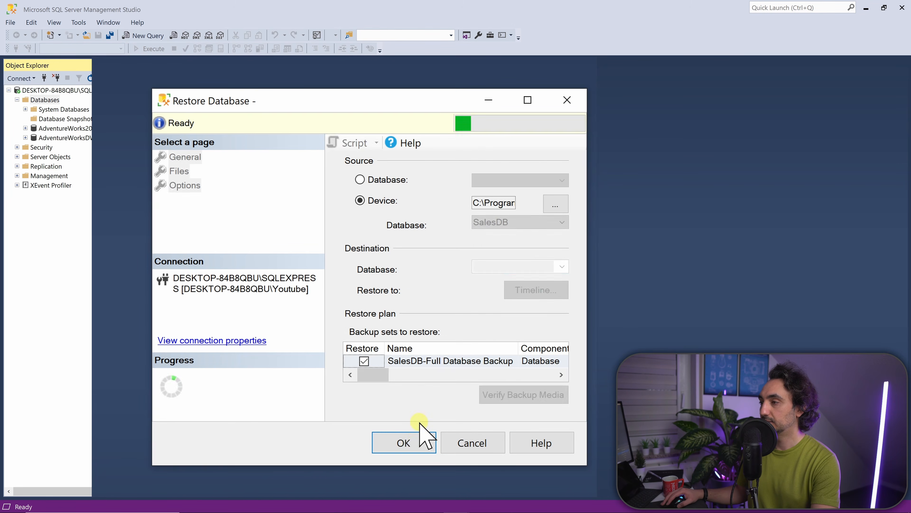
click(413, 444)
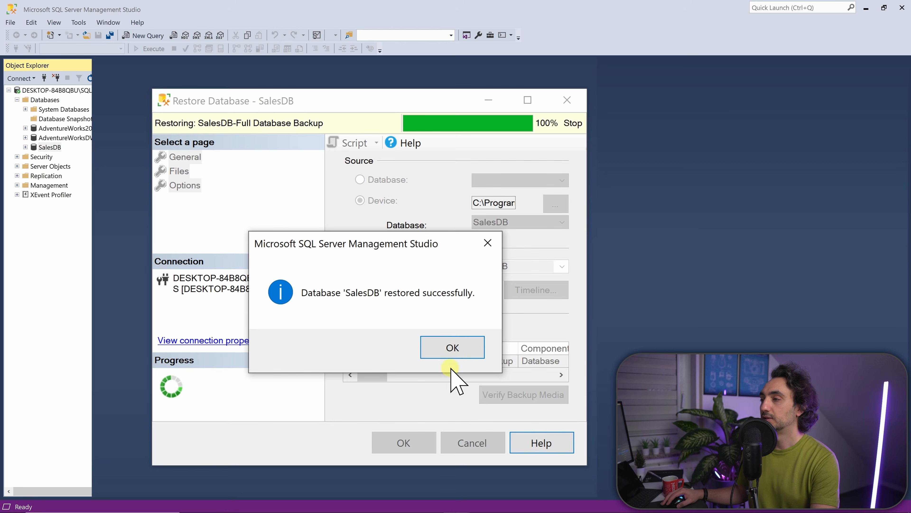
click(450, 350)
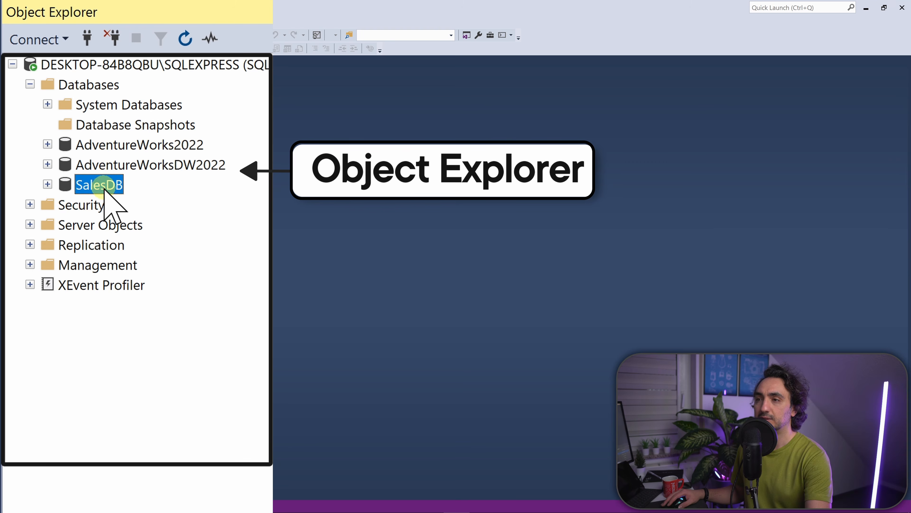
Expand the SalesDB tables in Object Explorer and select the top 1000 rows of Sales.Orders
click(47, 184)
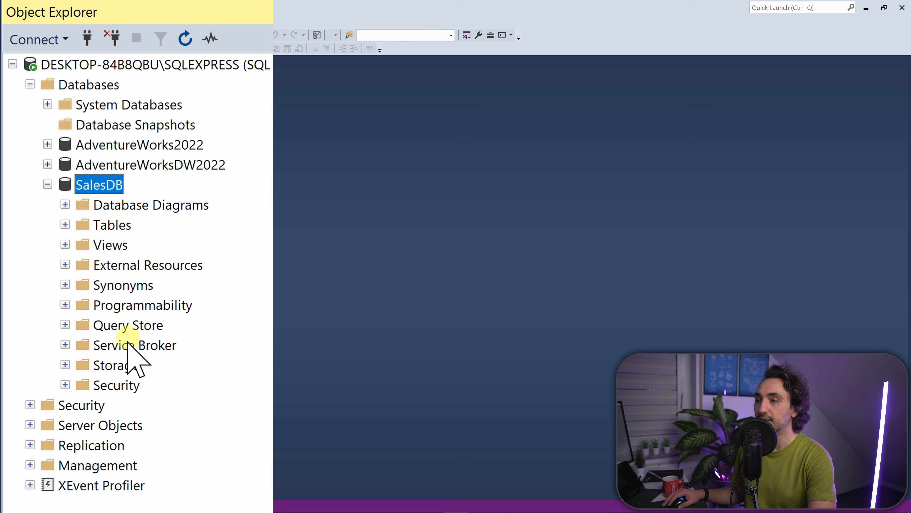
click(64, 224)
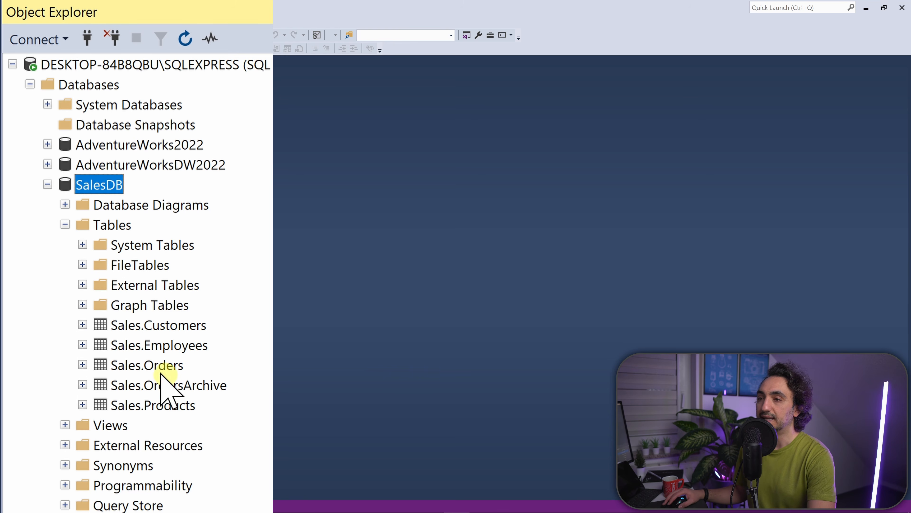
click(168, 366)
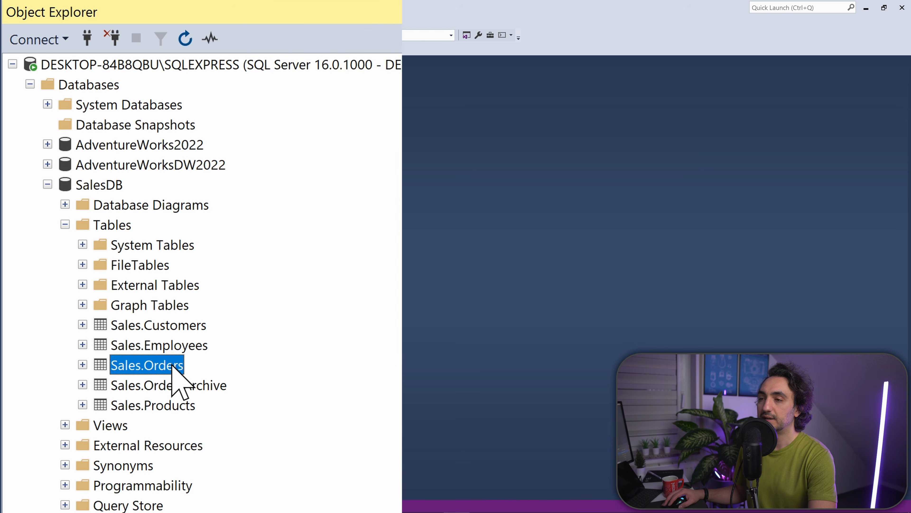
right_click(174, 366)
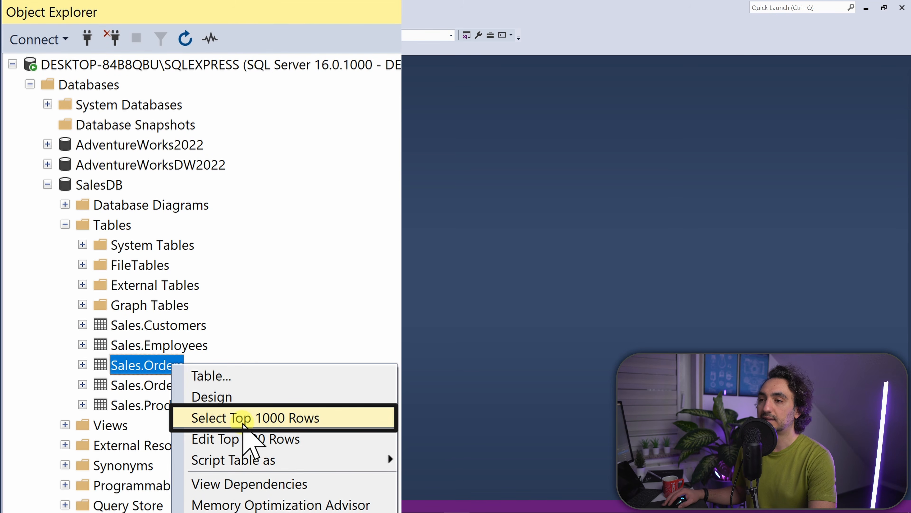
click(255, 420)
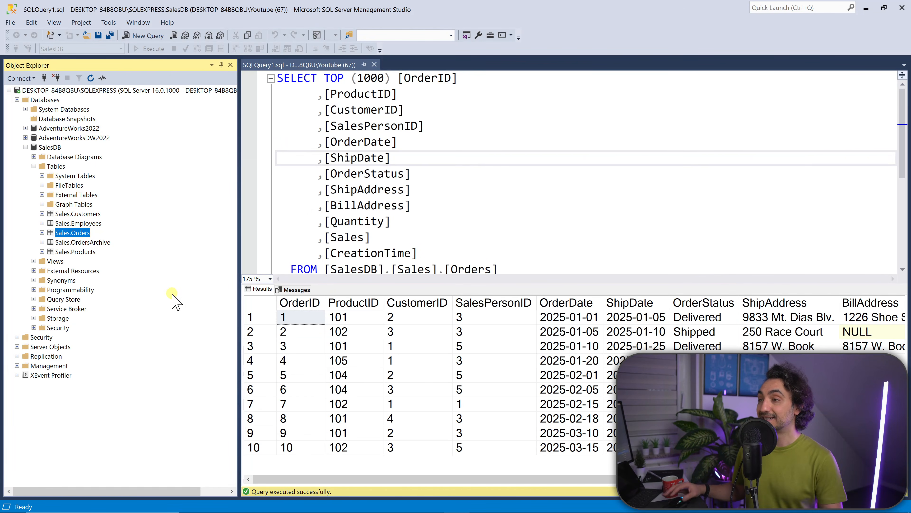
Remove TOP (1000) and the columns OrderDate through CreationTime from the Sales.Orders query, and execute it
click(419, 185)
scroll(429, 187, down, 1)
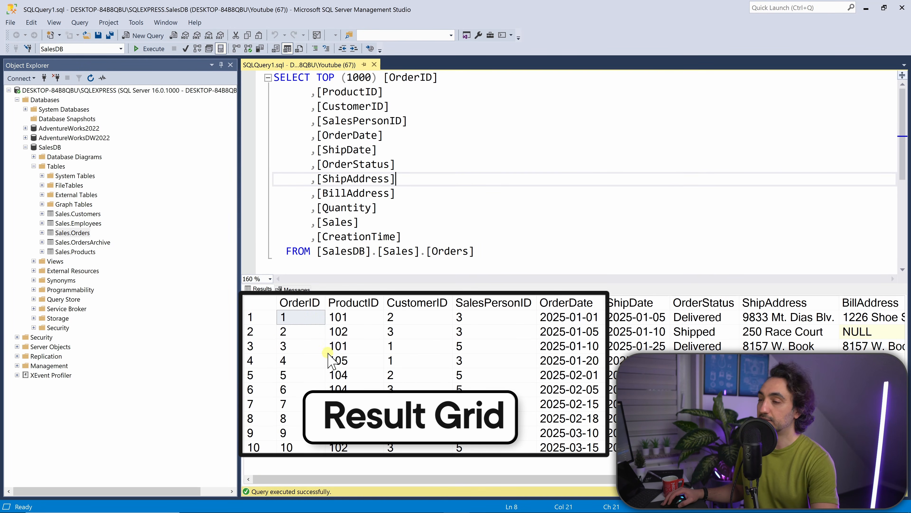
click(402, 236)
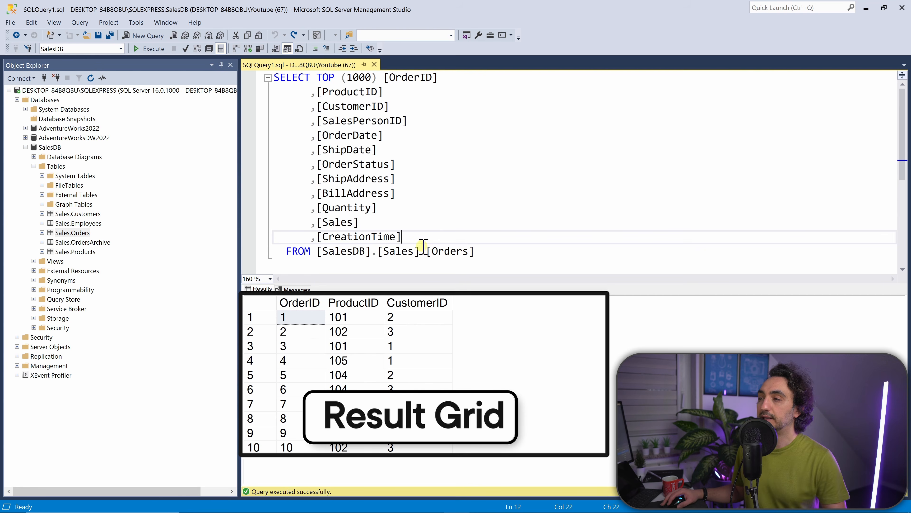
drag(411, 240, 260, 138)
key(BackSpace)
key(BackSpace)
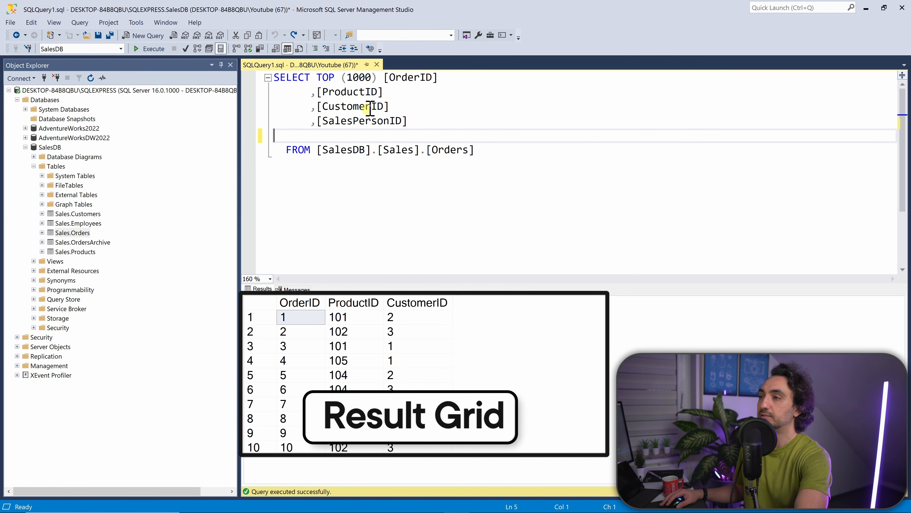
drag(377, 78, 330, 79)
key(BackSpace)
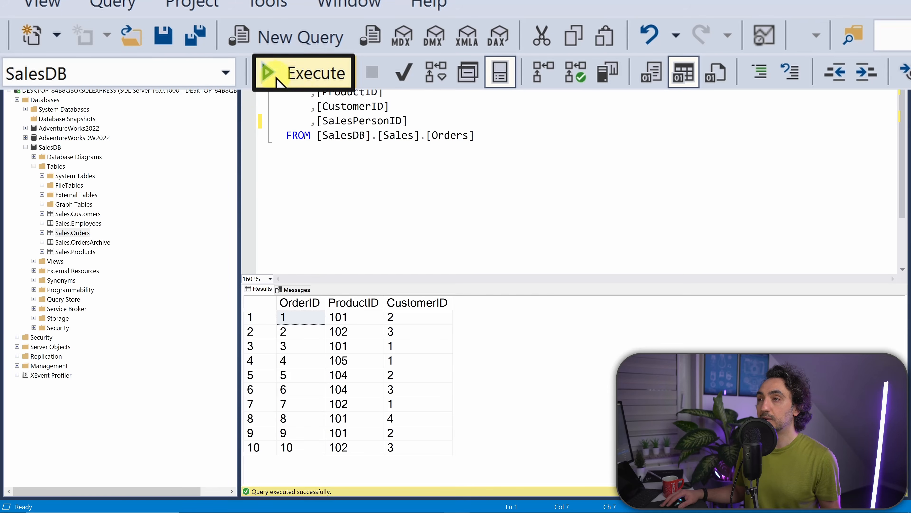
click(317, 80)
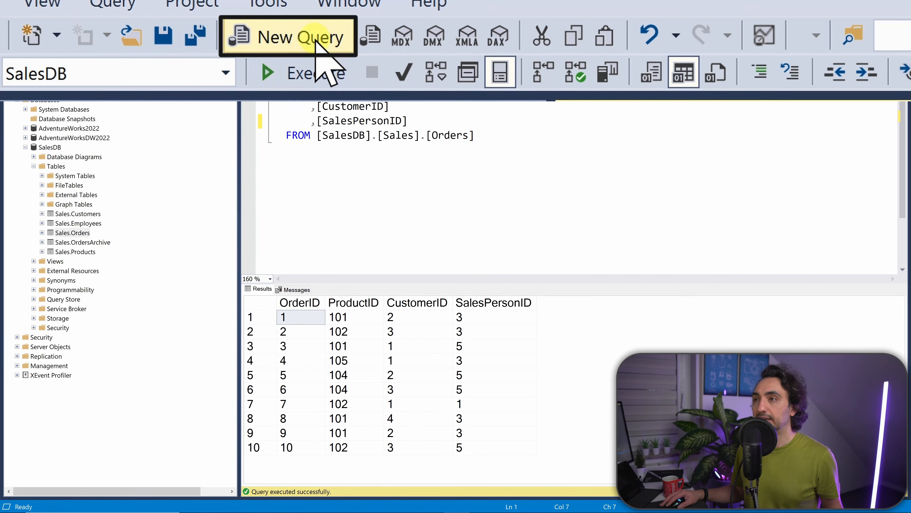
Open a new query window with SalesDB as its active database
click(315, 37)
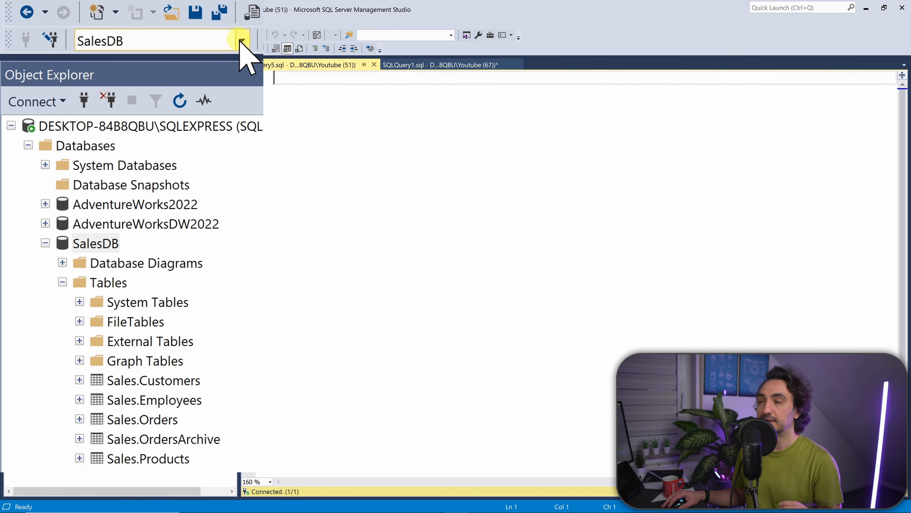
click(242, 40)
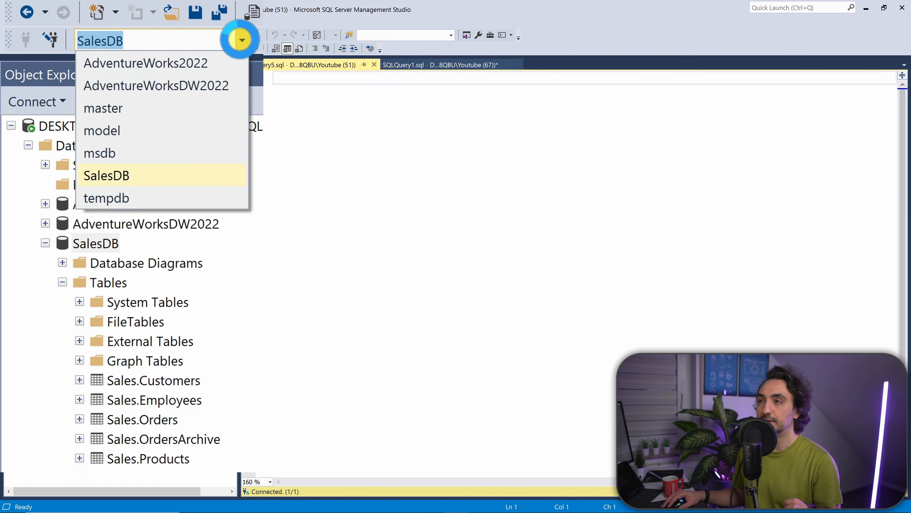
click(134, 176)
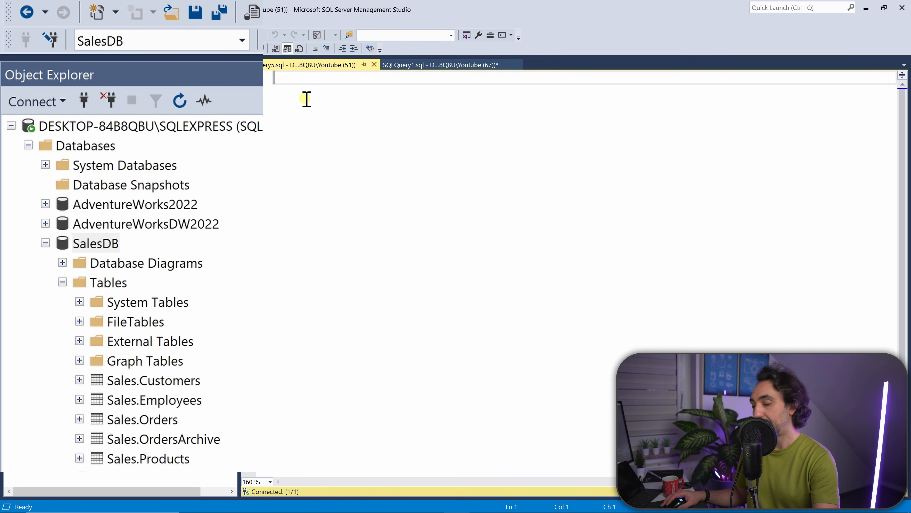
Write the query SELECT * FROM sales.Customers and execute it
text(SELECT *)
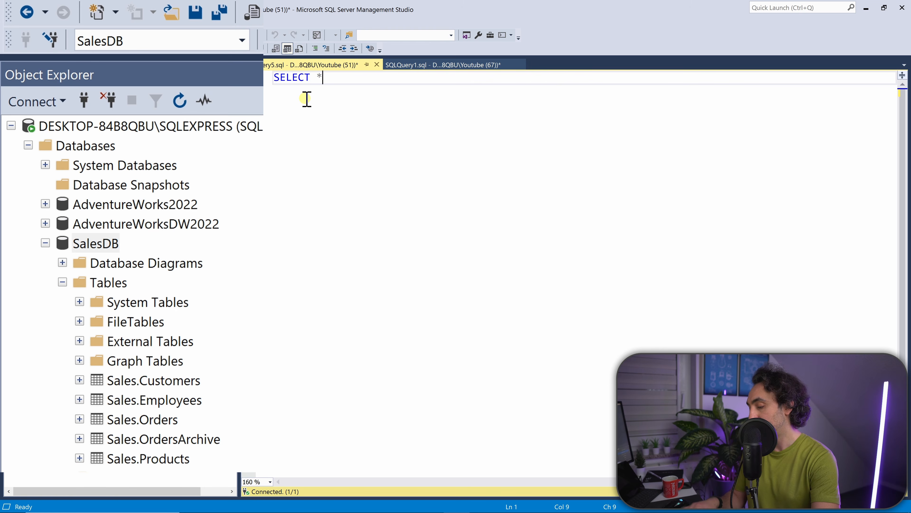
text( FROM )
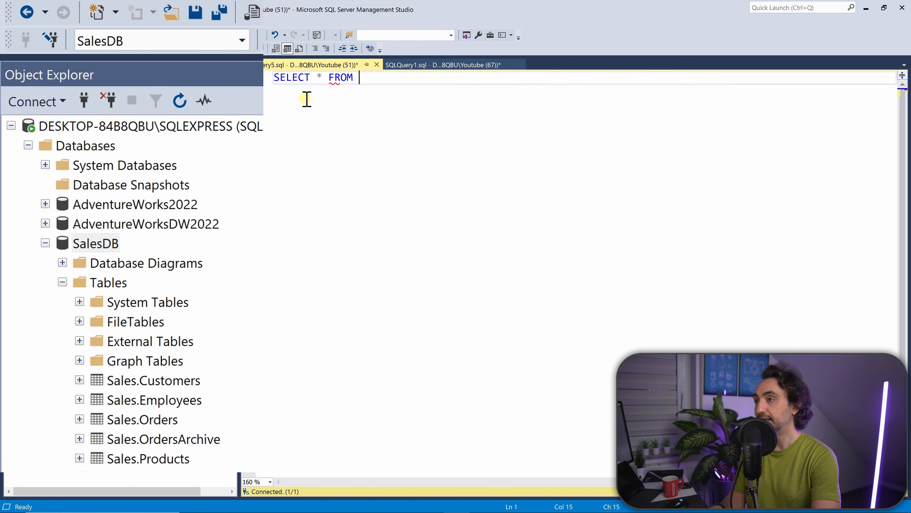
text(sales.Custo)
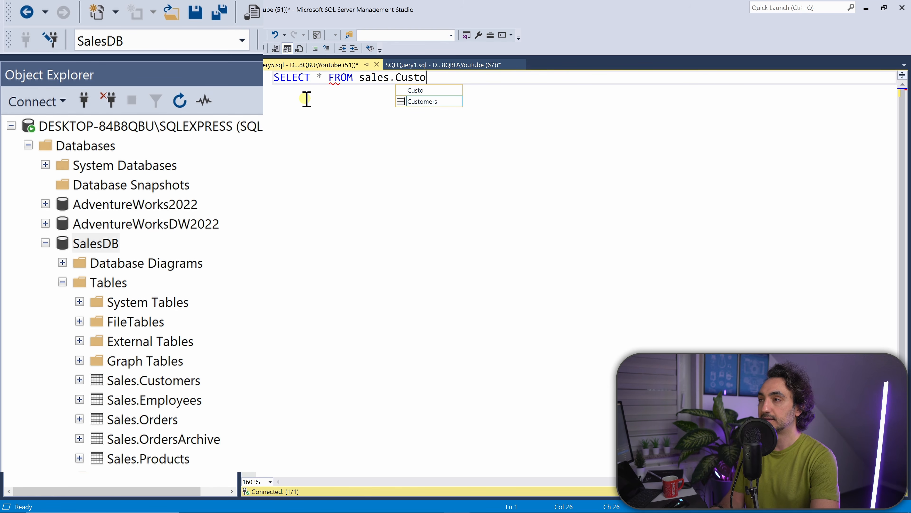
text(mers)
key(F5)
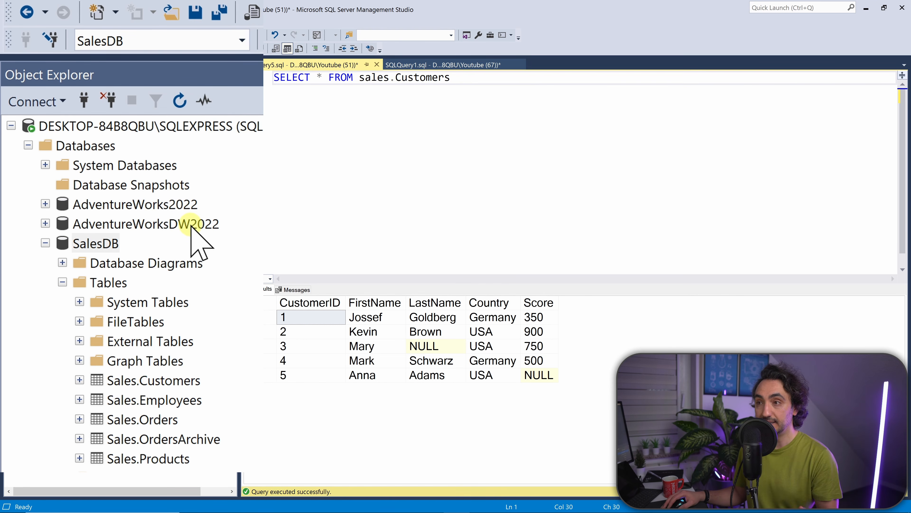
Switch the query's database to AdventureWorks2022 and rerun it, checking where the Sales.Customers table is in Object Explorer
click(242, 39)
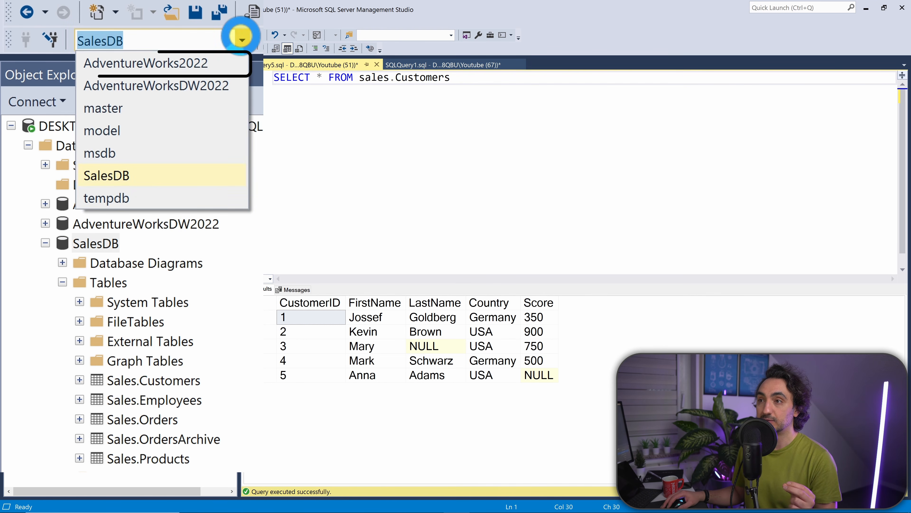
click(218, 63)
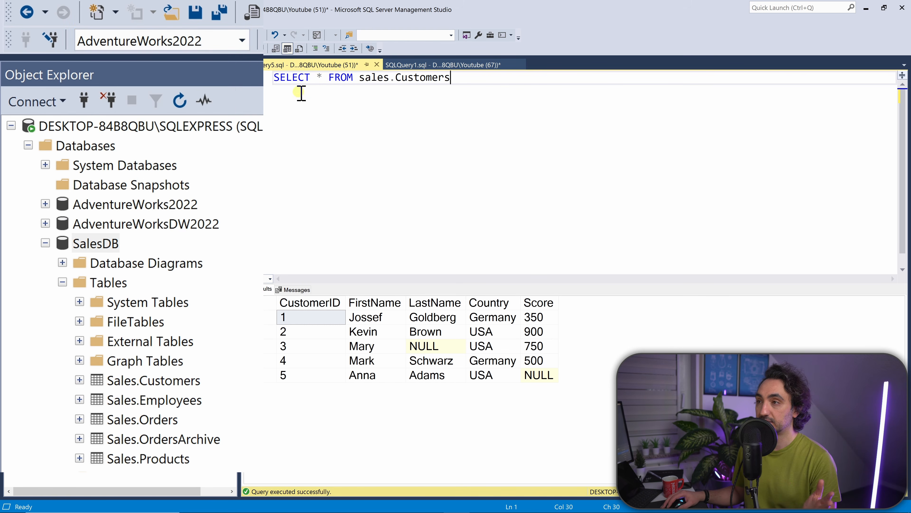
key(F5)
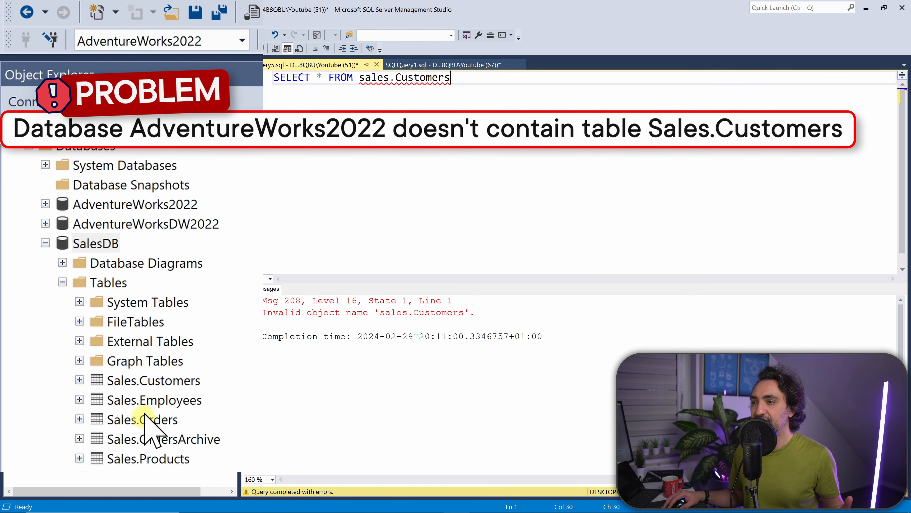
click(148, 381)
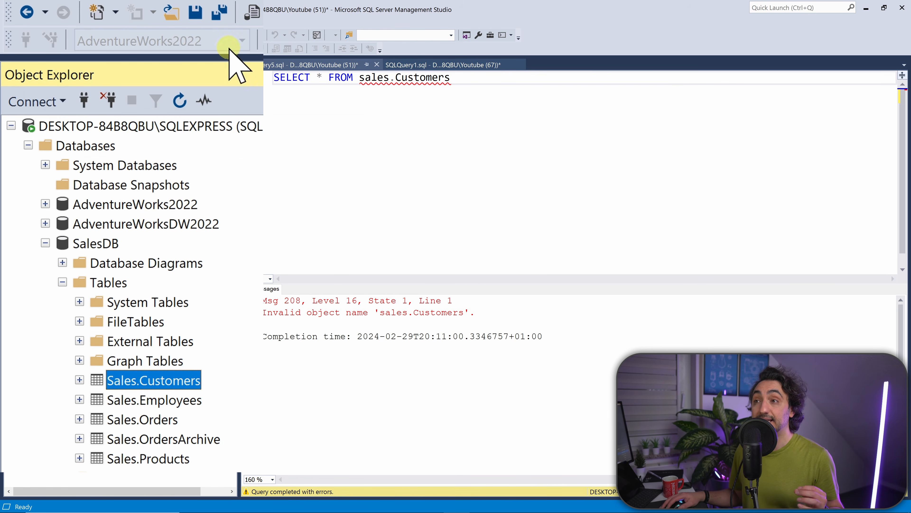
Qualify the queried table with its database and capitalize the schema so it reads SalesDB.Sales.Customers
click(426, 78)
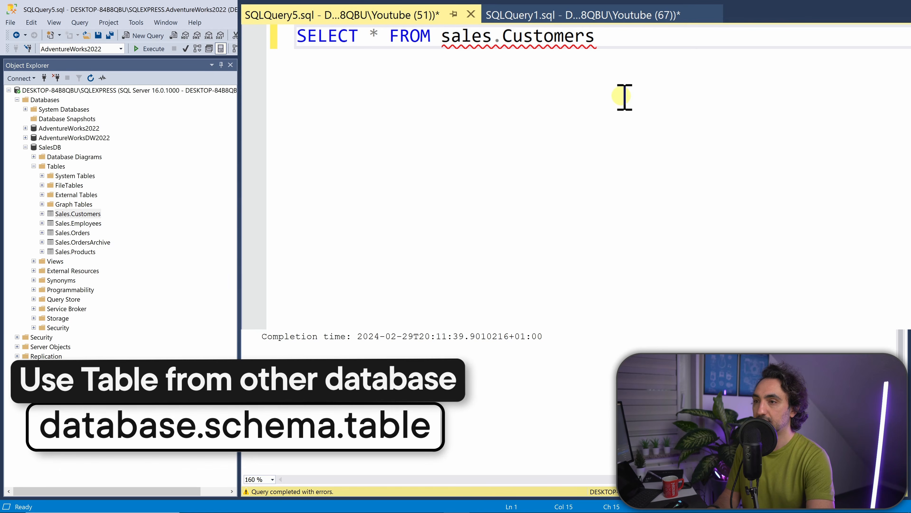
text(SalesDB)
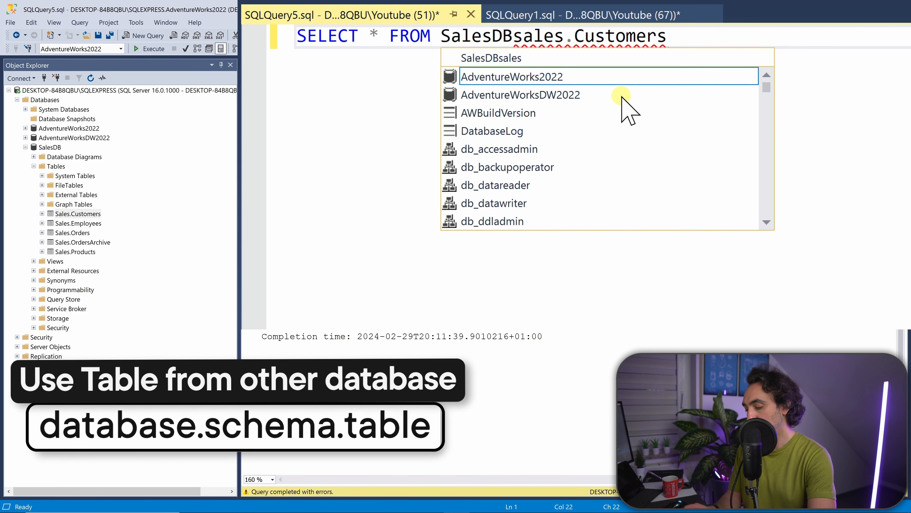
text(.)
click(531, 39)
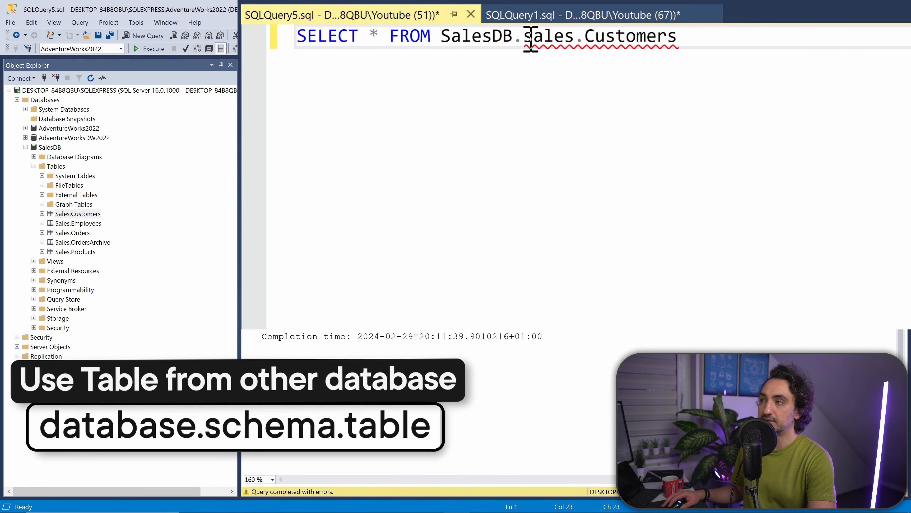
drag(533, 41, 525, 41)
text(S)
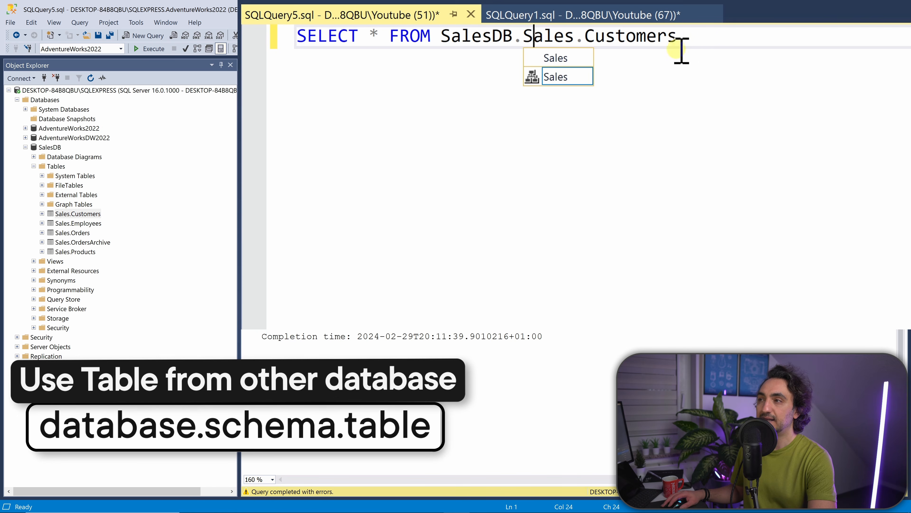
click(711, 43)
Highlight the database, schema and table parts of SalesDB.Sales.Customers one after another
click(455, 42)
double_click(458, 42)
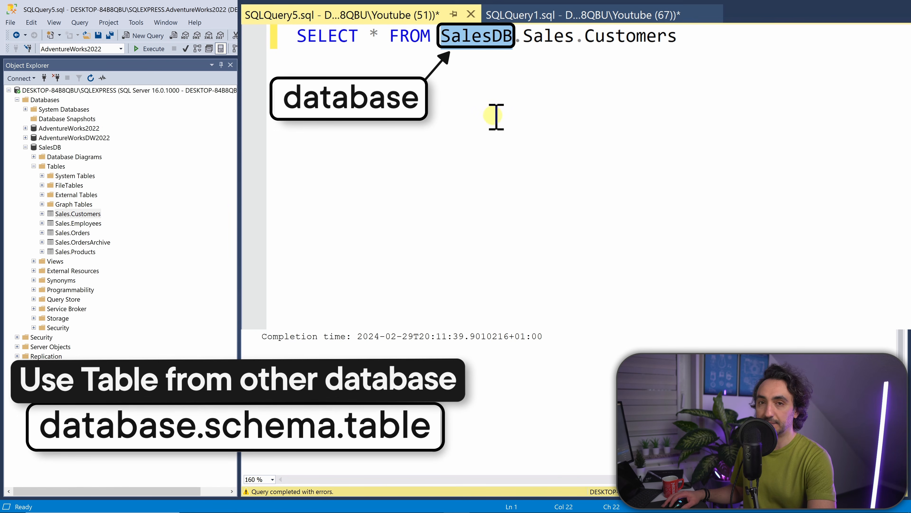
double_click(539, 43)
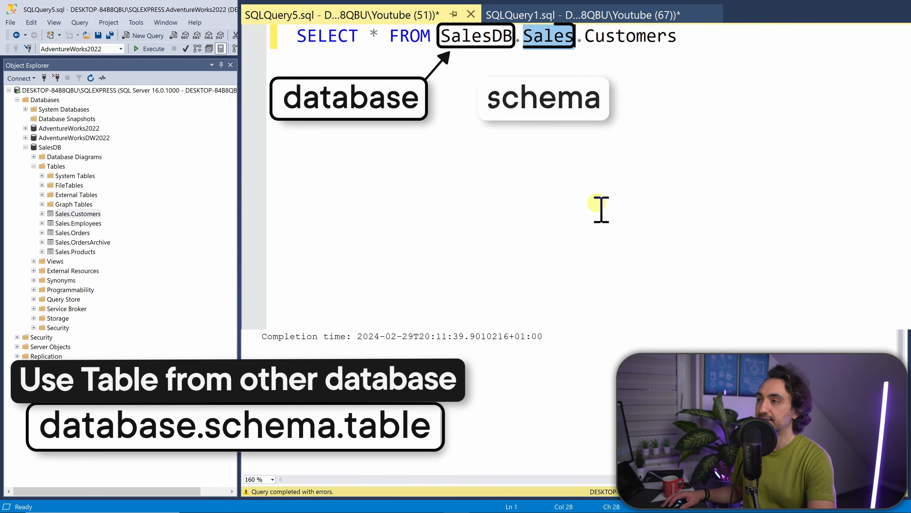
double_click(620, 43)
click(744, 38)
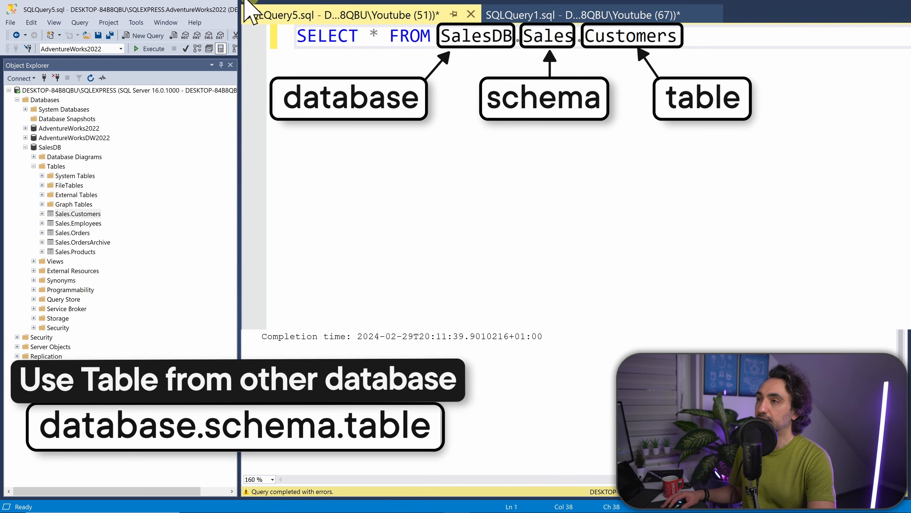
Execute the SalesDB.Sales.Customers query and check the list of databases available for the query
click(148, 49)
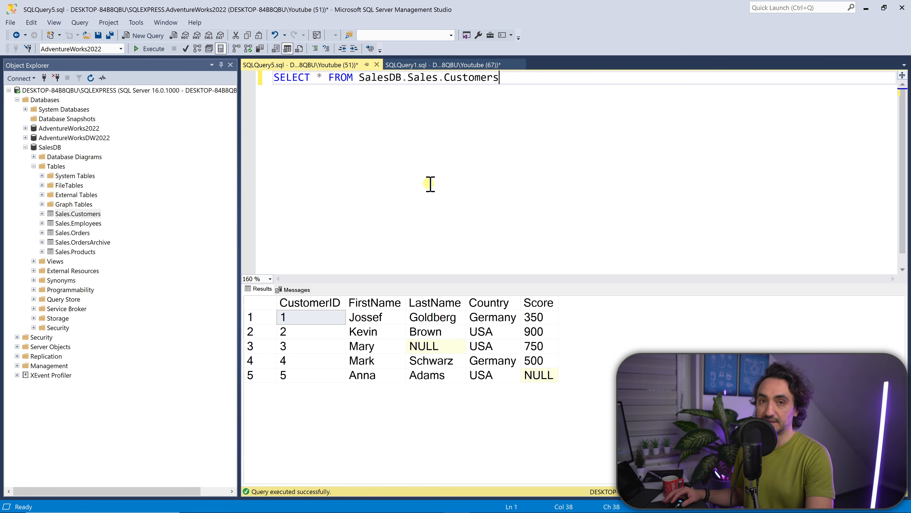
click(122, 49)
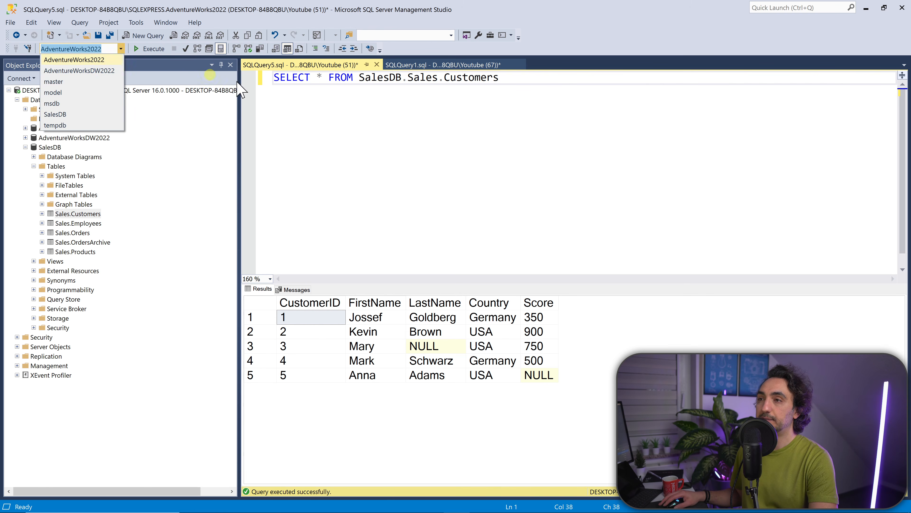
click(341, 113)
Insert the line USE SalesDB above the SELECT statement and execute only that line
click(276, 79)
key(Return)
key(Up)
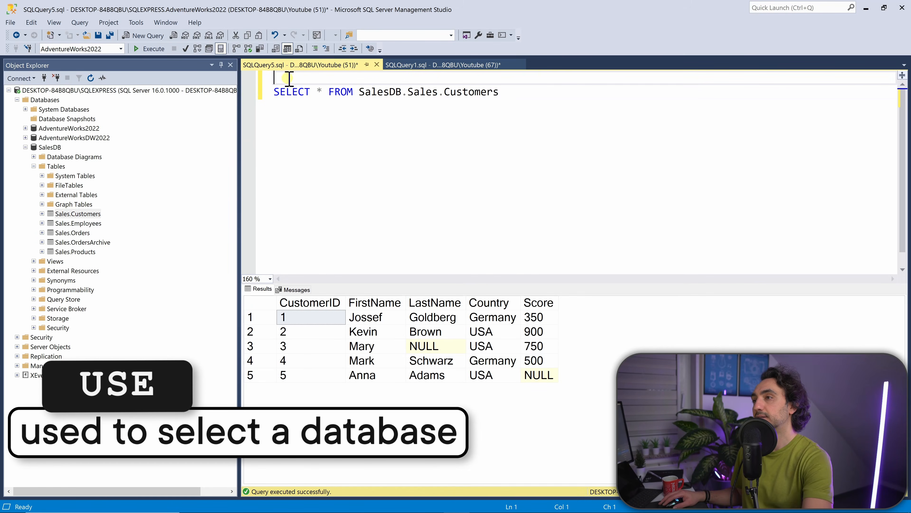
text(USE SalesDB)
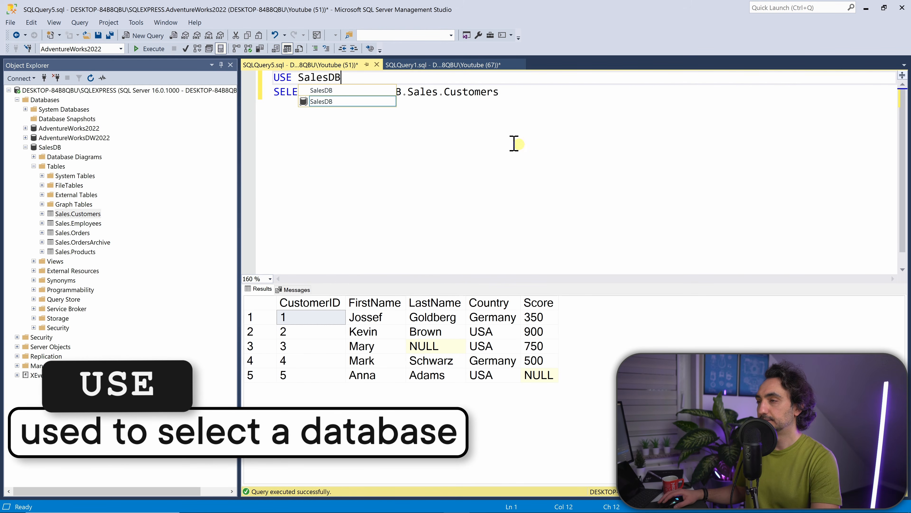
drag(347, 78, 266, 74)
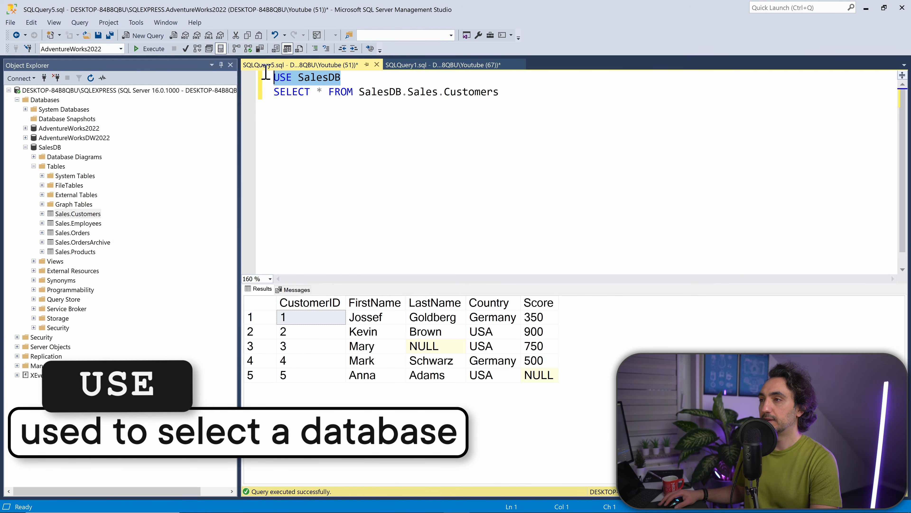
click(151, 50)
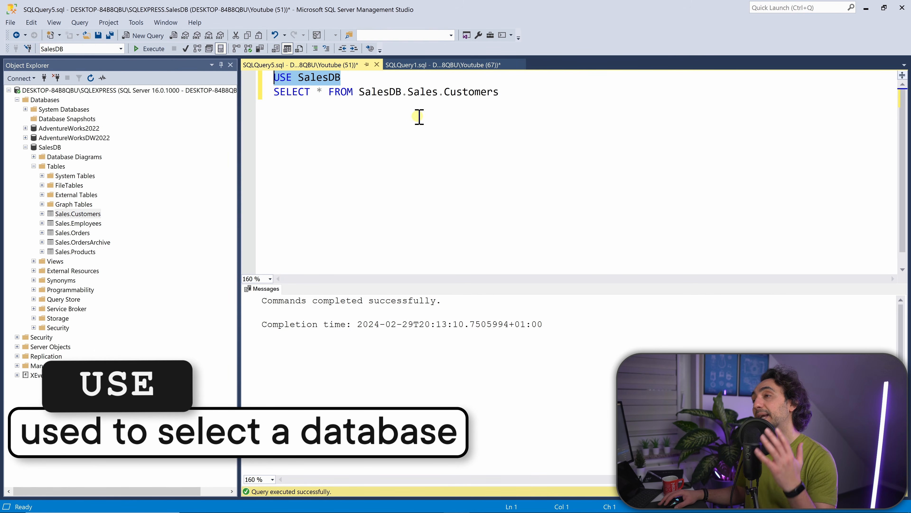
Remove the SalesDB prefix from the queried table and execute only the SELECT * FROM Sales.Customers statement
drag(402, 92, 357, 91)
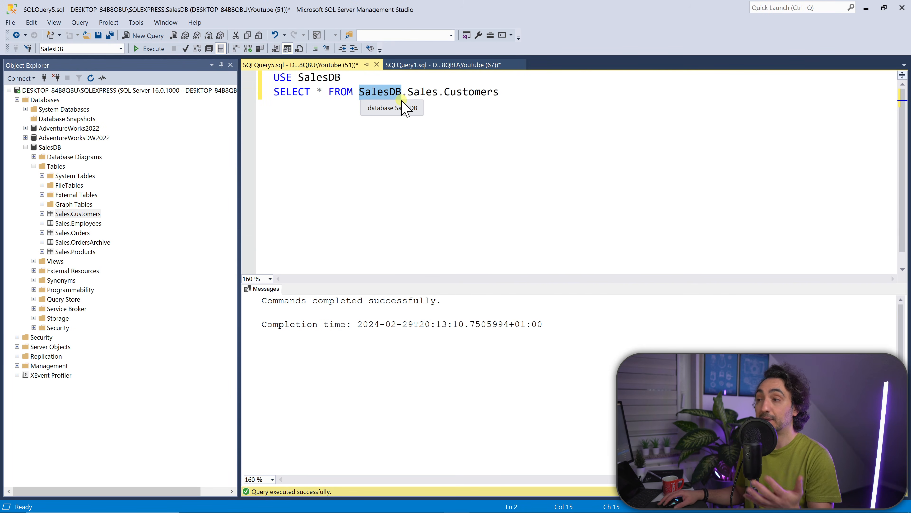
drag(408, 97, 391, 96)
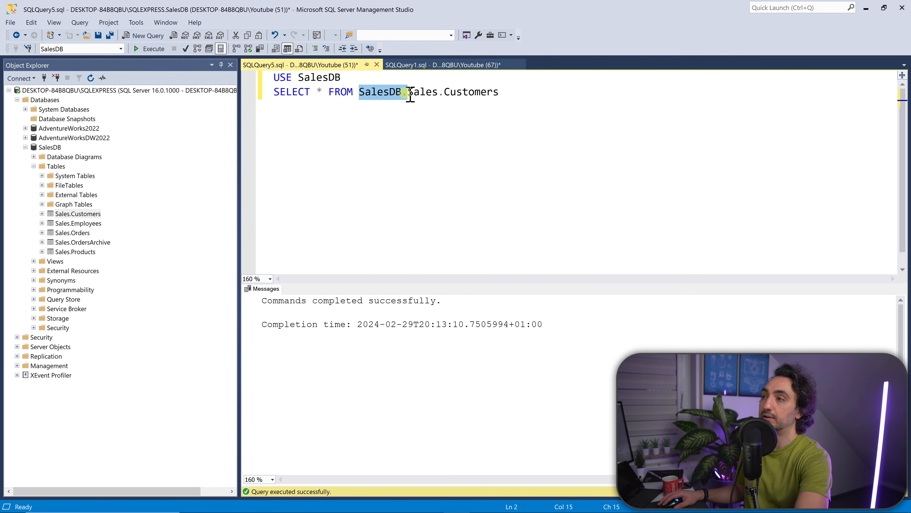
key(Delete)
drag(450, 93, 309, 92)
click(145, 49)
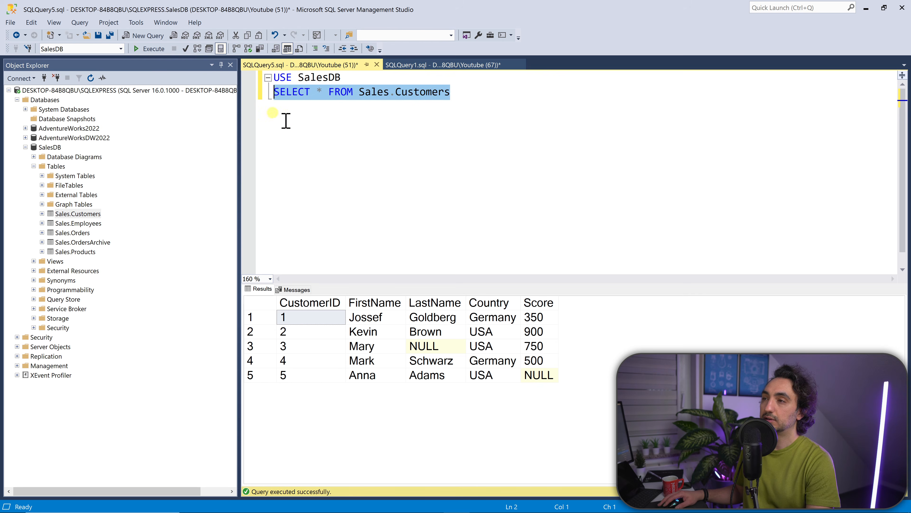
key(End)
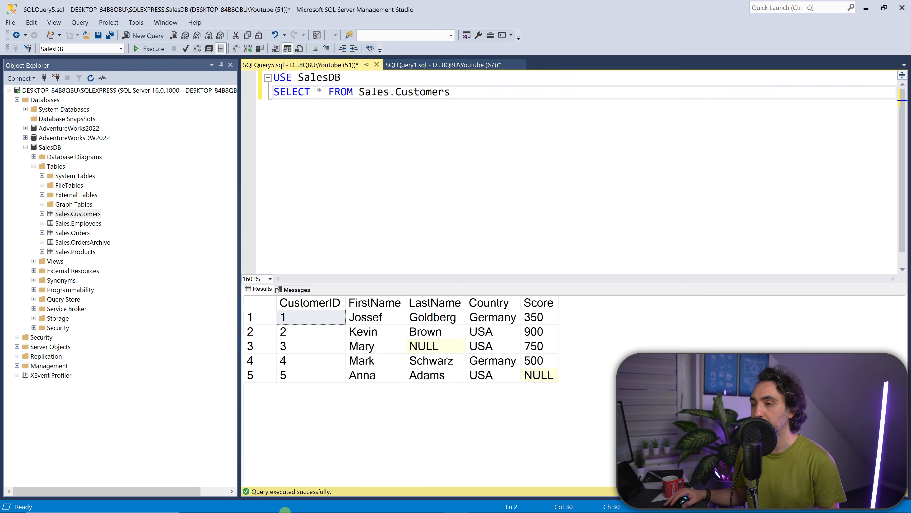
Switch to the course web page in Chrome and view the AdventureWorks DWH data model, followed by the OLTP data model
click(352, 504)
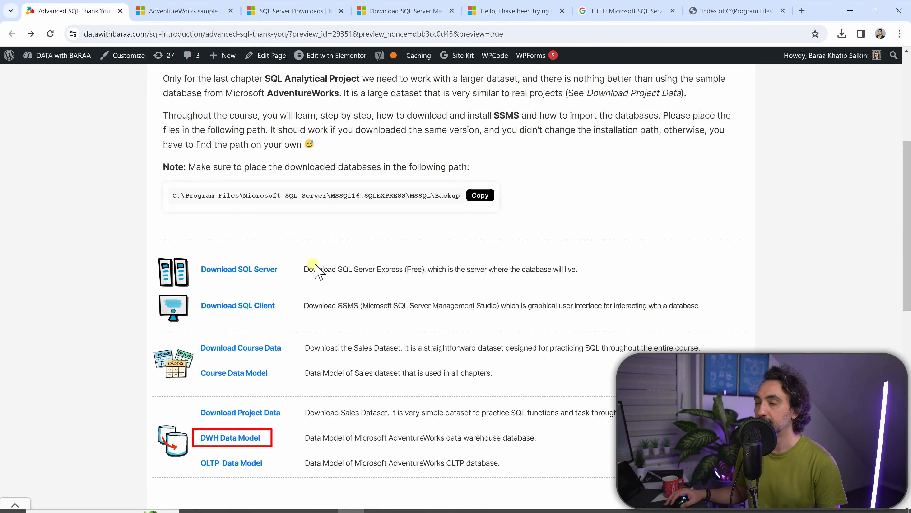
click(225, 445)
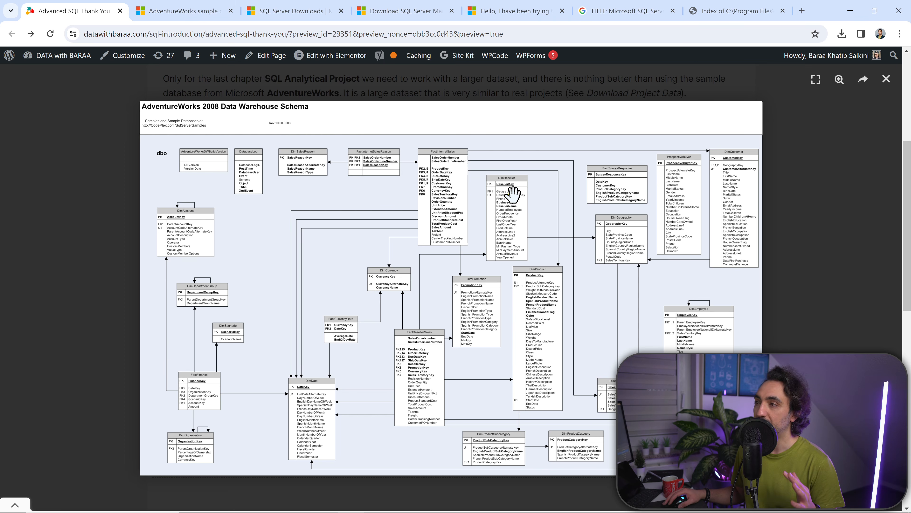
click(886, 80)
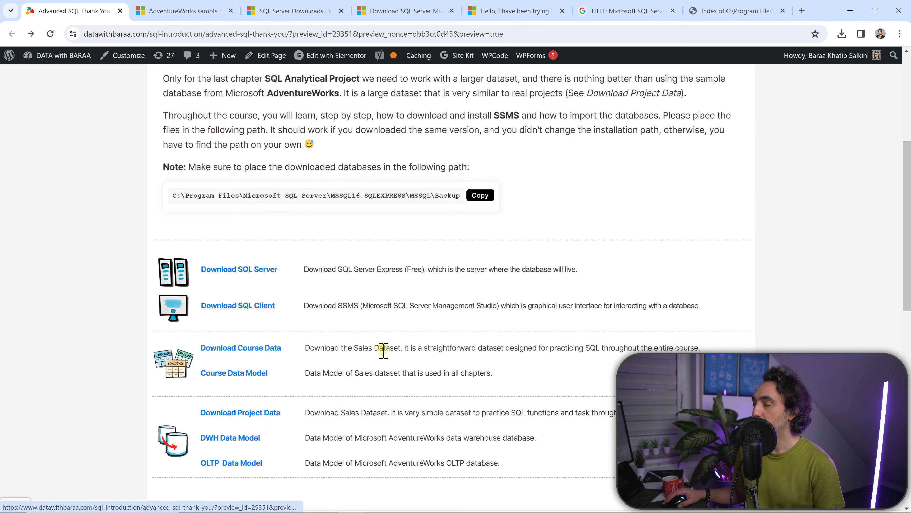
click(248, 465)
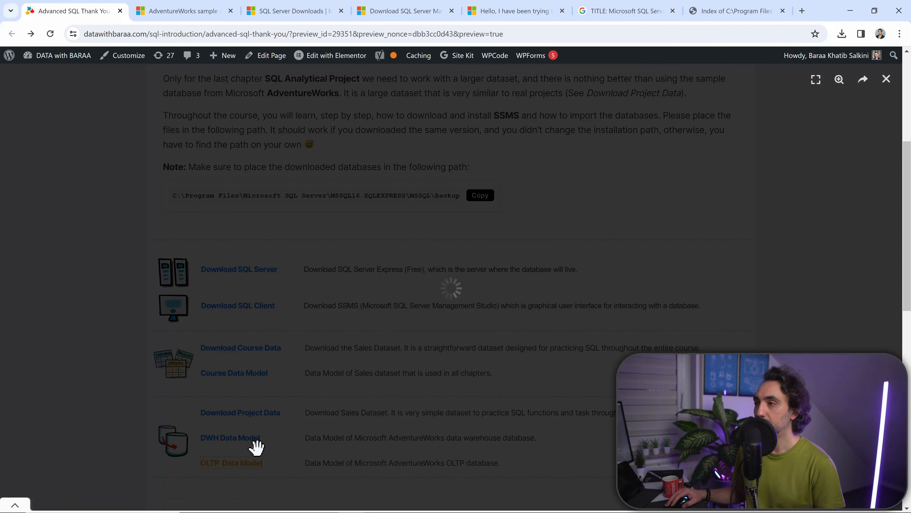